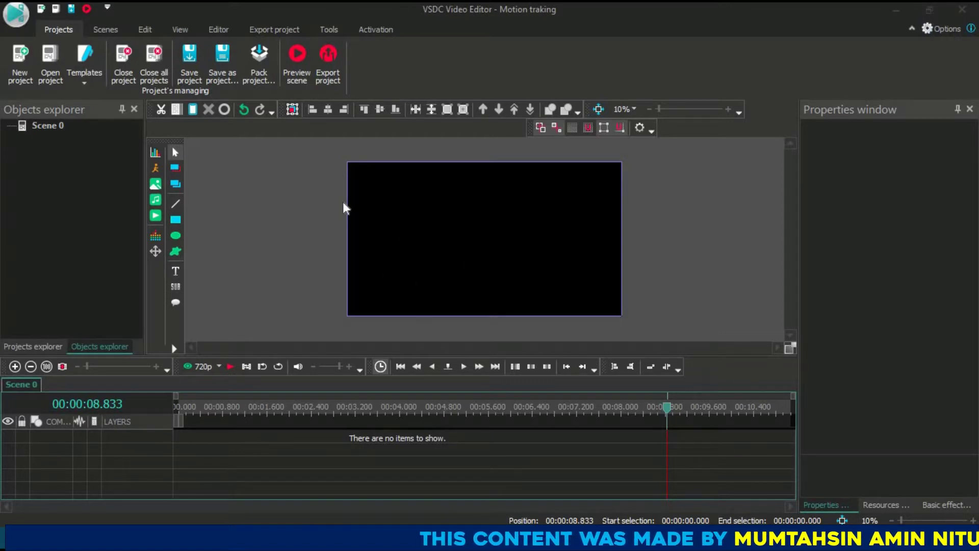
# Step: Add the desert video file to the scene with the default position settings
pyautogui.click(156, 216)
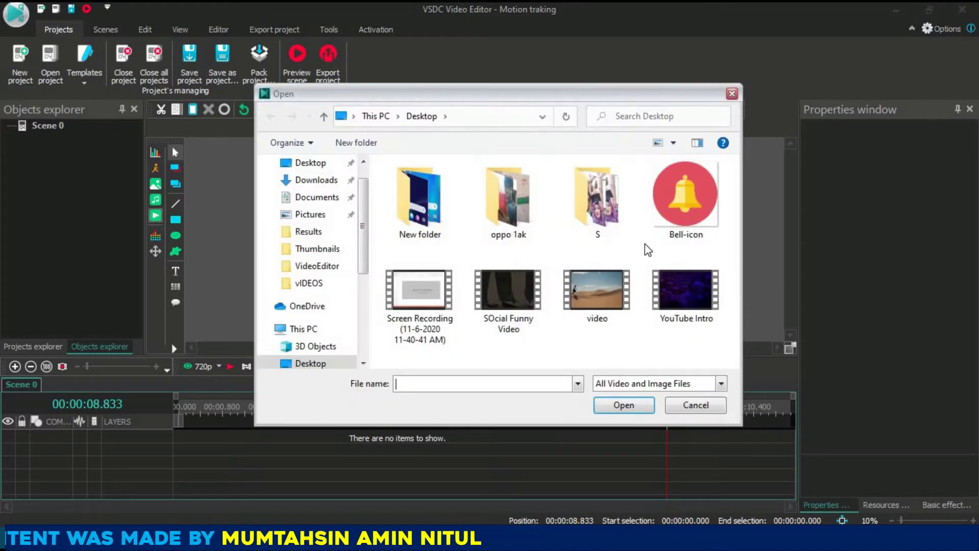
pyautogui.click(597, 291)
pyautogui.click(634, 408)
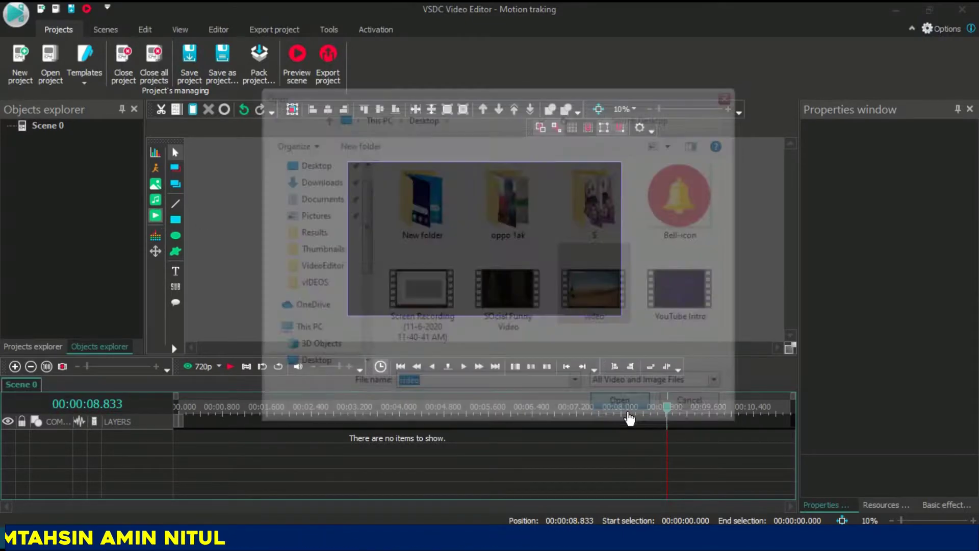
pyautogui.click(623, 340)
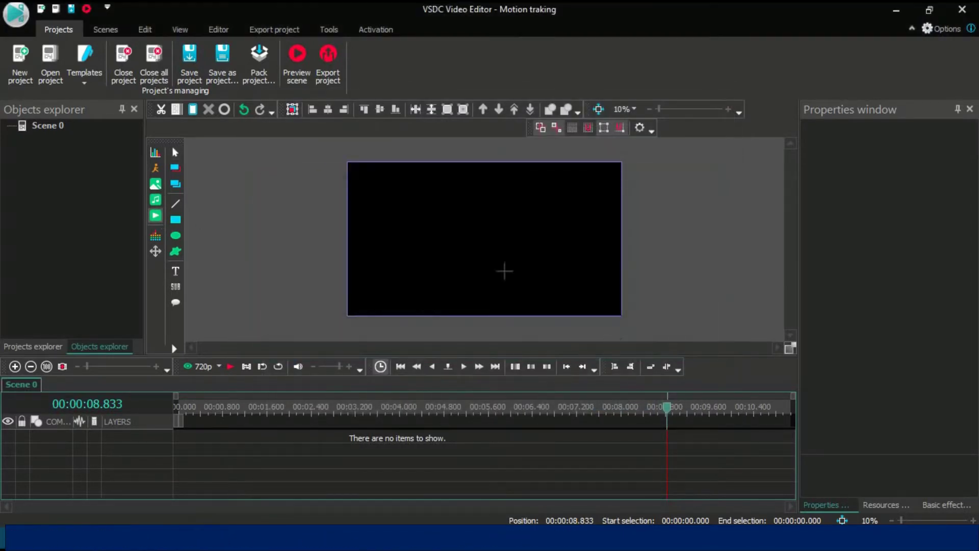
pyautogui.click(393, 189)
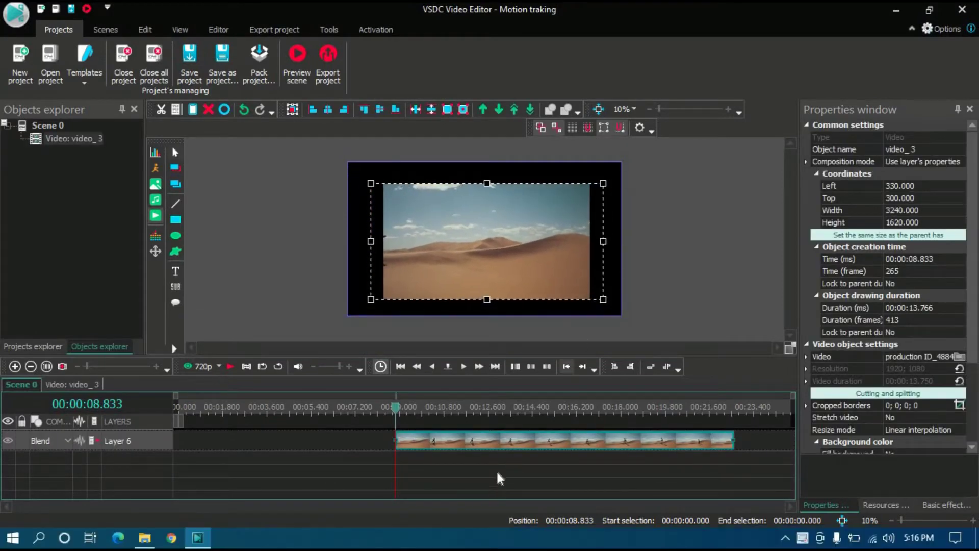
# Step: Move the clip to the timeline start, size it to fill the frame, and select it
pyautogui.moveTo(494, 441); pyautogui.dragTo(257, 444)
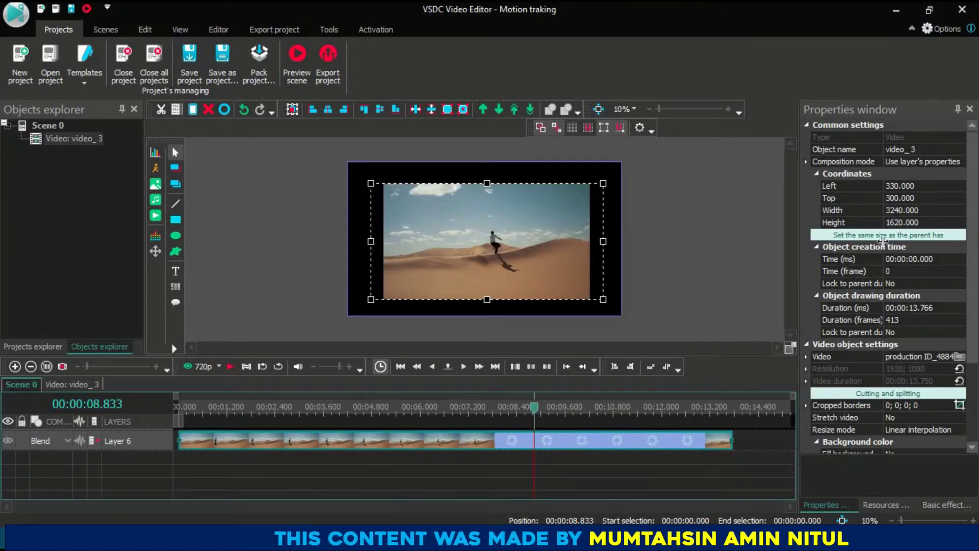
pyautogui.click(887, 238)
pyautogui.click(247, 454)
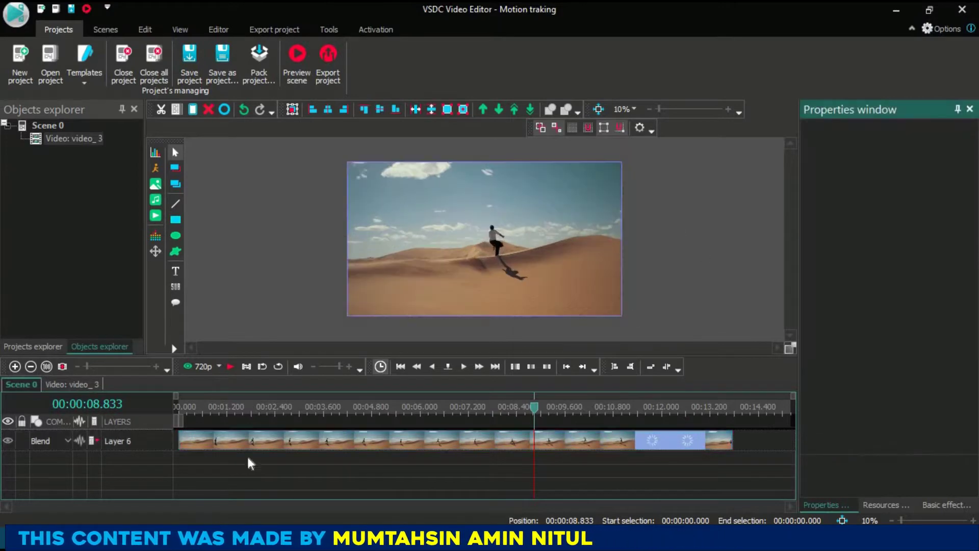
pyautogui.click(179, 414)
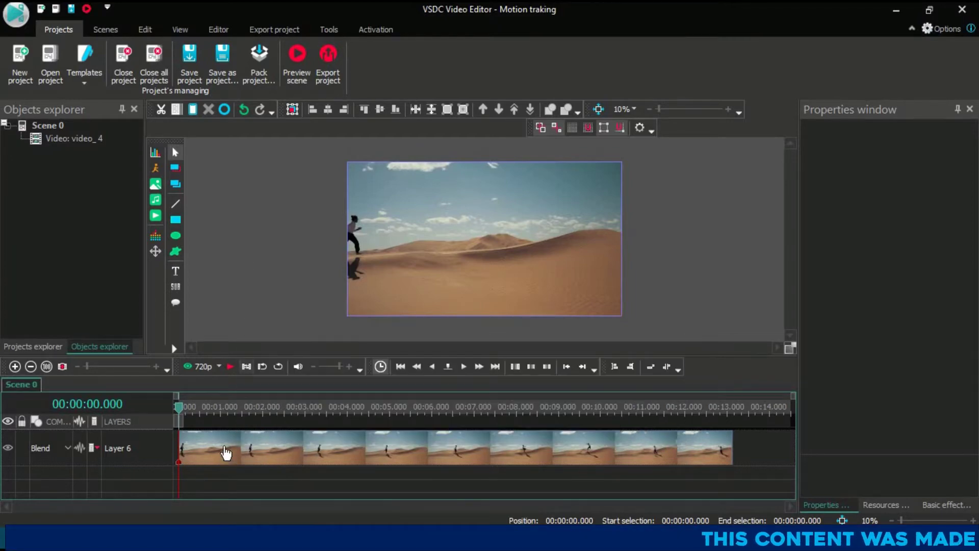
pyautogui.click(226, 453)
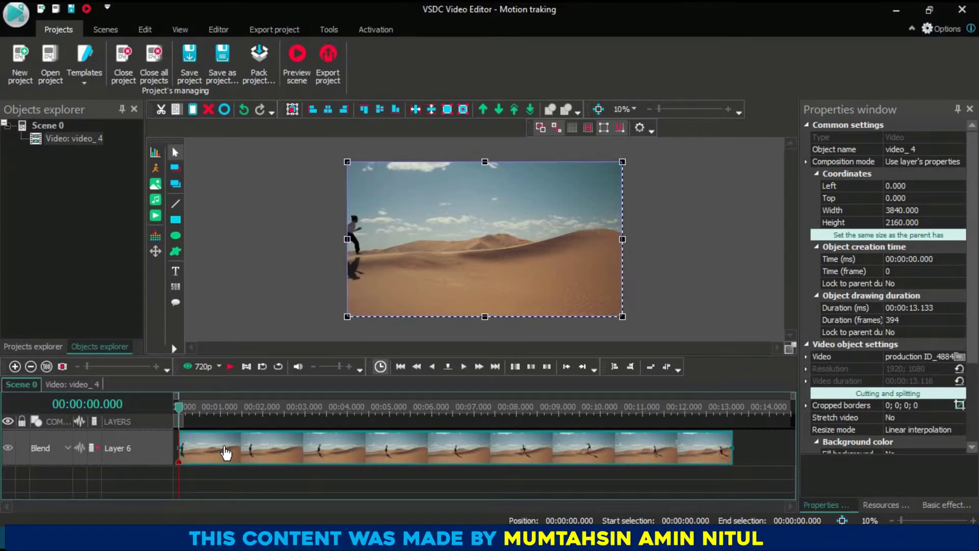
# Step: Create a movement map from the desert clip and save the project as 'man run'
pyautogui.rightClick(226, 452)
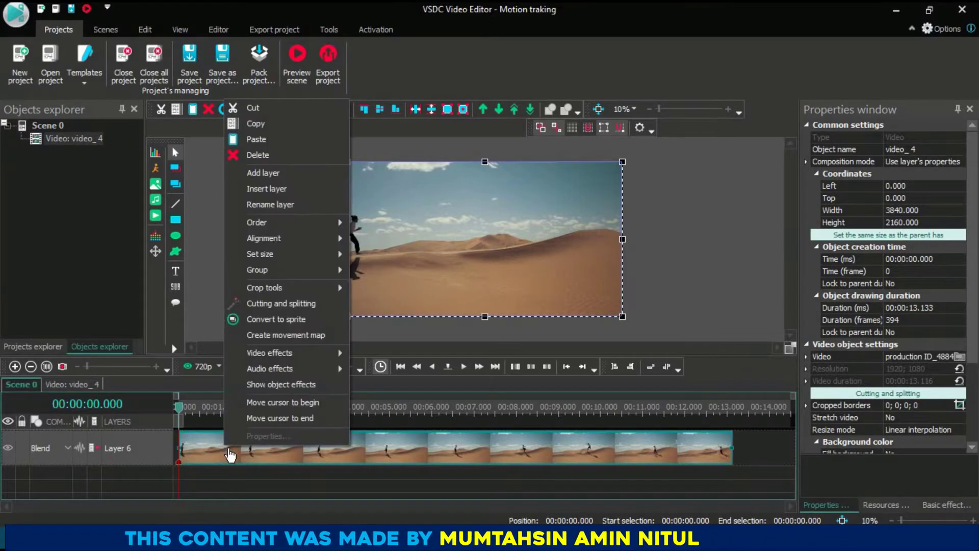
pyautogui.click(291, 339)
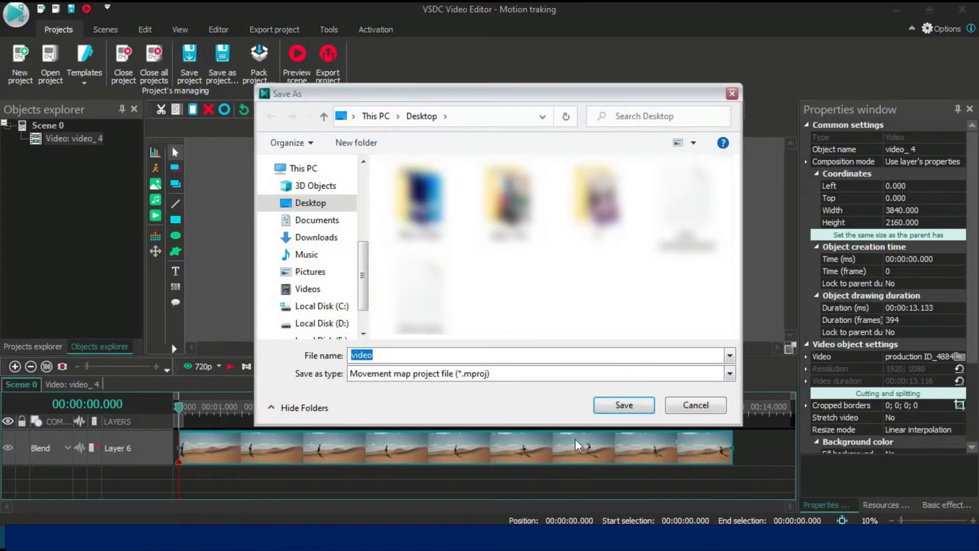
pyautogui.write('g')
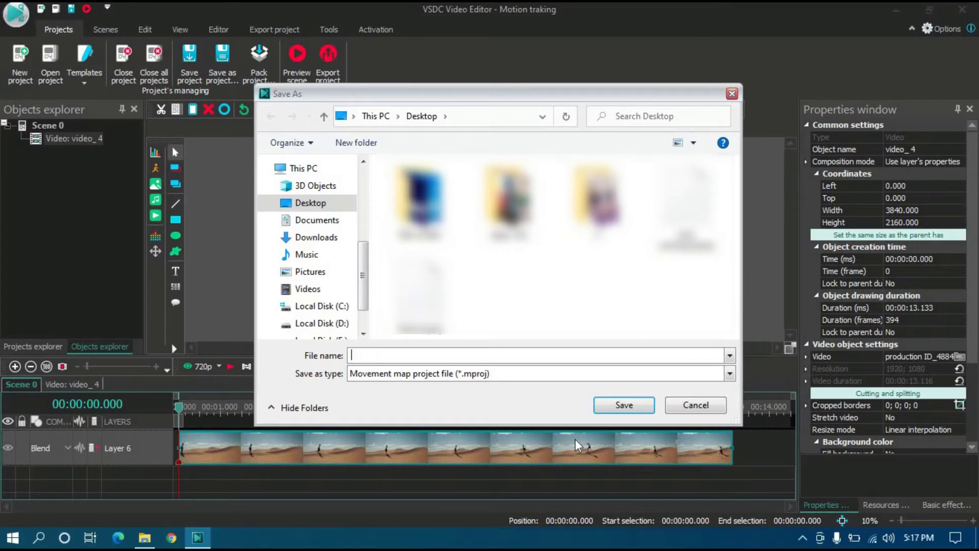
pyautogui.write('man')
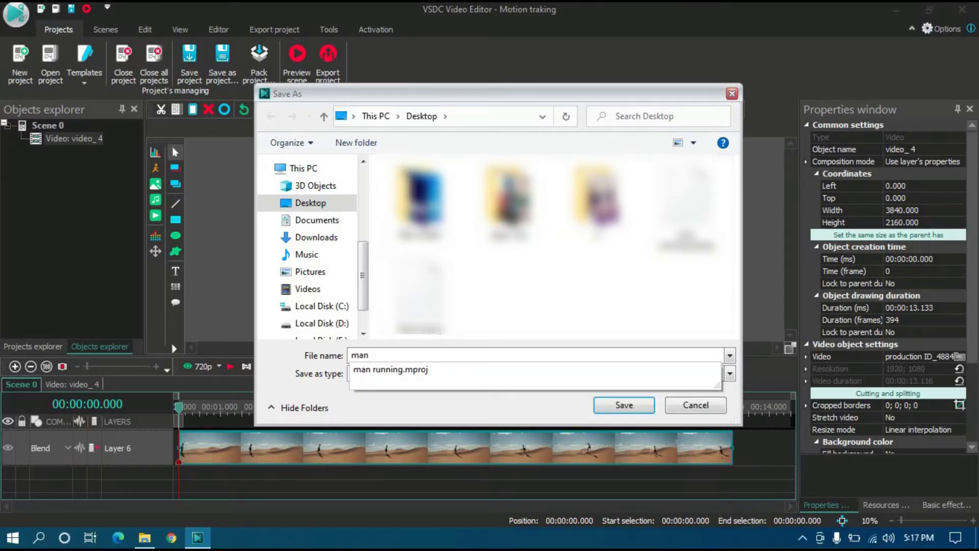
pyautogui.write(' run')
pyautogui.press('Return')
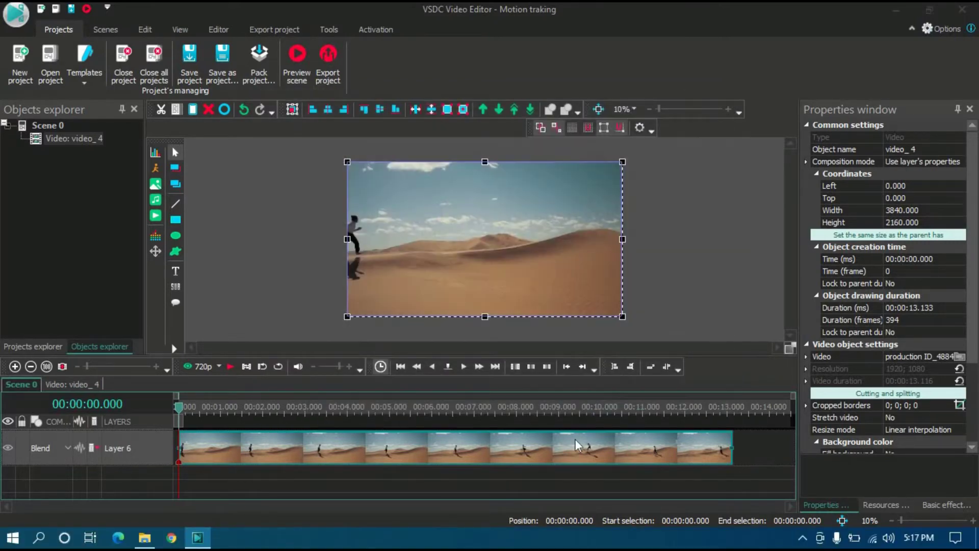
# Step: Zoom in and fit the tracking rectangle tightly around the runner's head at the left edge
pyautogui.moveTo(524, 99); pyautogui.dragTo(521, 109)
pyautogui.moveTo(503, 234); pyautogui.dragTo(440, 222)
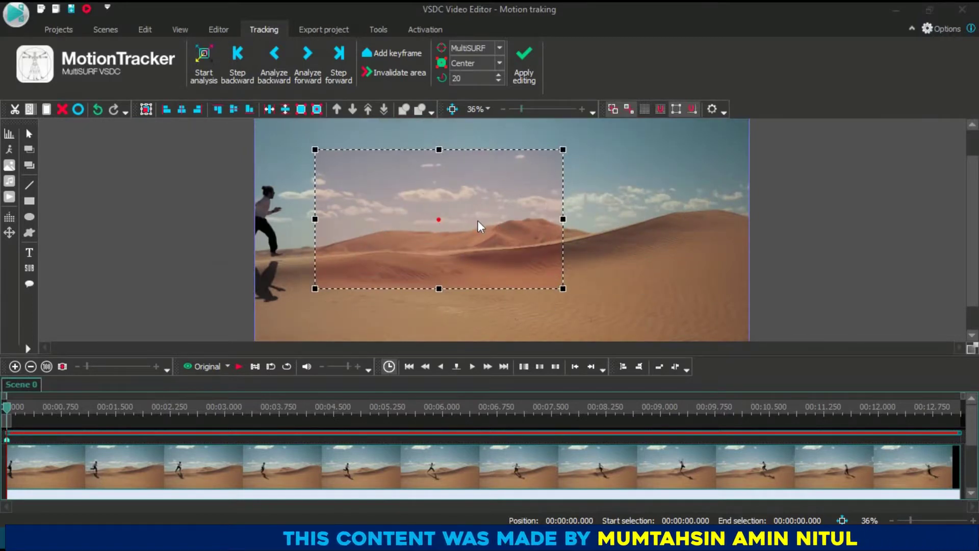
pyautogui.moveTo(563, 150); pyautogui.dragTo(476, 170)
pyautogui.moveTo(442, 225); pyautogui.dragTo(308, 176)
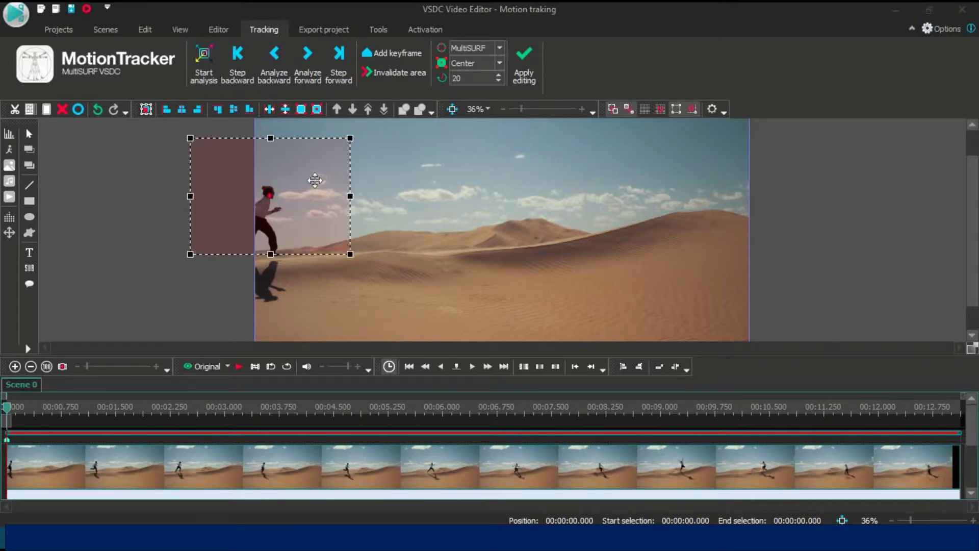
pyautogui.moveTo(316, 181); pyautogui.dragTo(315, 178)
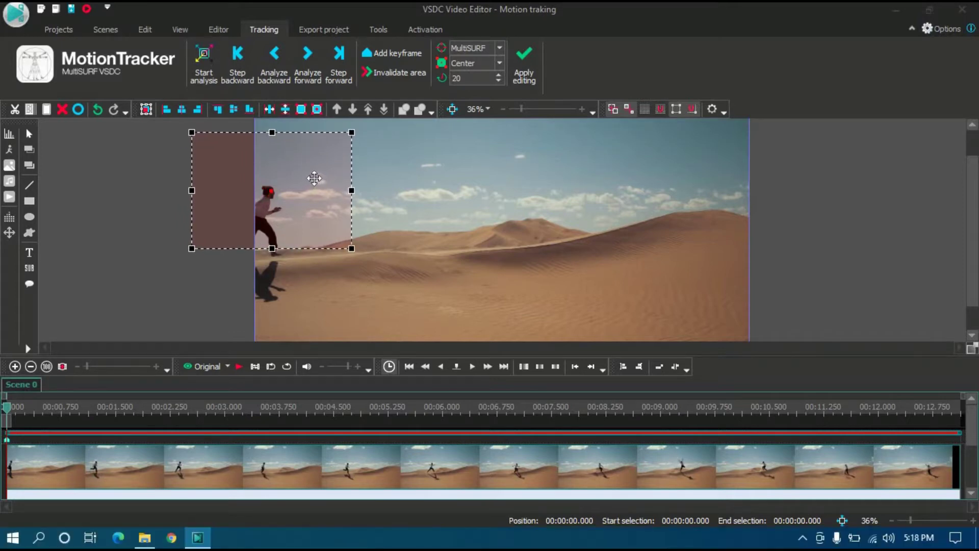
pyautogui.click(189, 132)
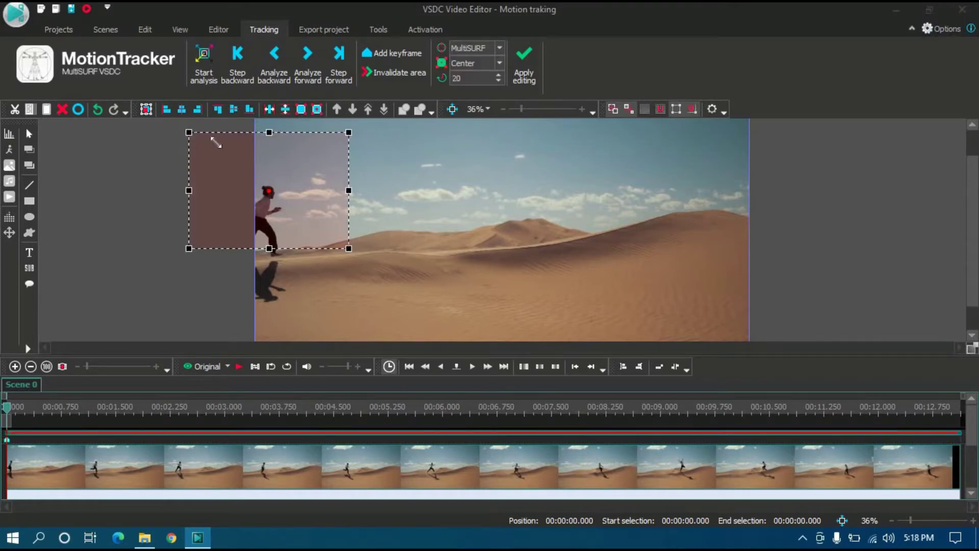
pyautogui.moveTo(246, 164); pyautogui.dragTo(266, 170)
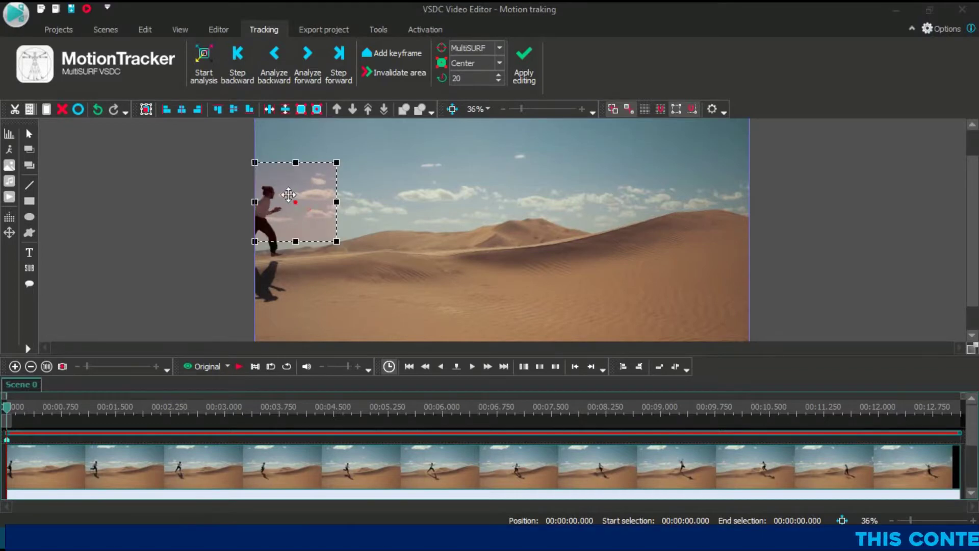
pyautogui.moveTo(308, 190)
pyautogui.mouseDown()
pyautogui.moveTo(345, 192)
pyautogui.moveTo(313, 192)
pyautogui.mouseUp()
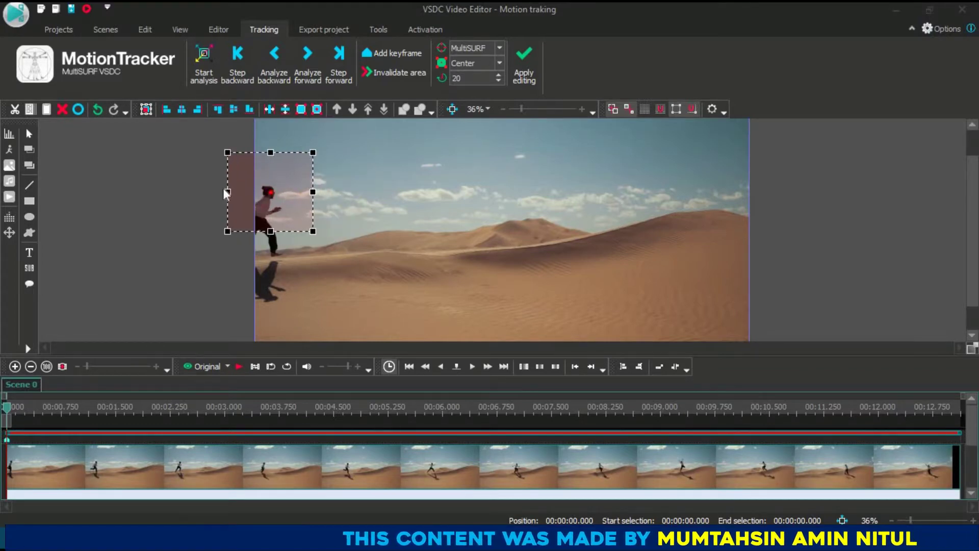
pyautogui.moveTo(291, 184); pyautogui.dragTo(296, 179)
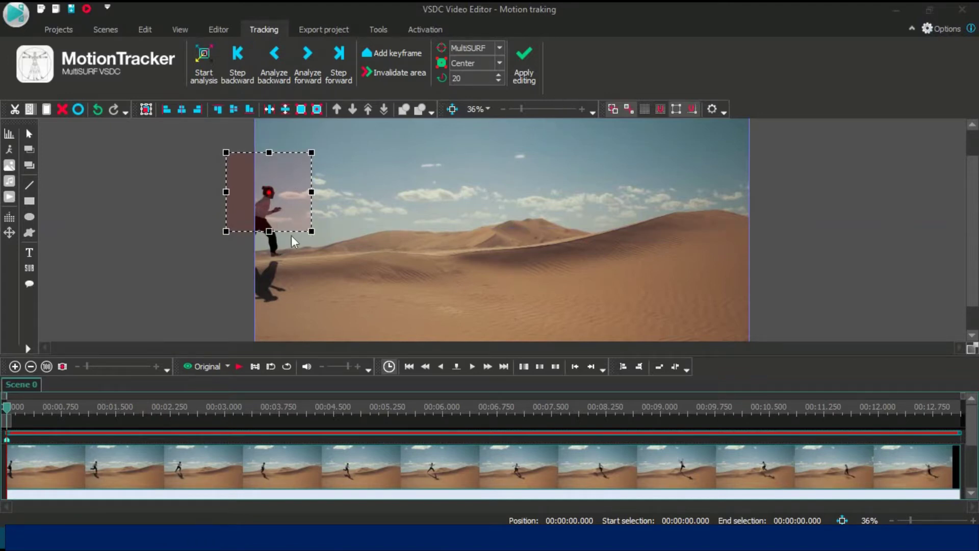
# Step: Run motion analysis through the whole clip, then apply the green tracked path and save the project
pyautogui.click(204, 67)
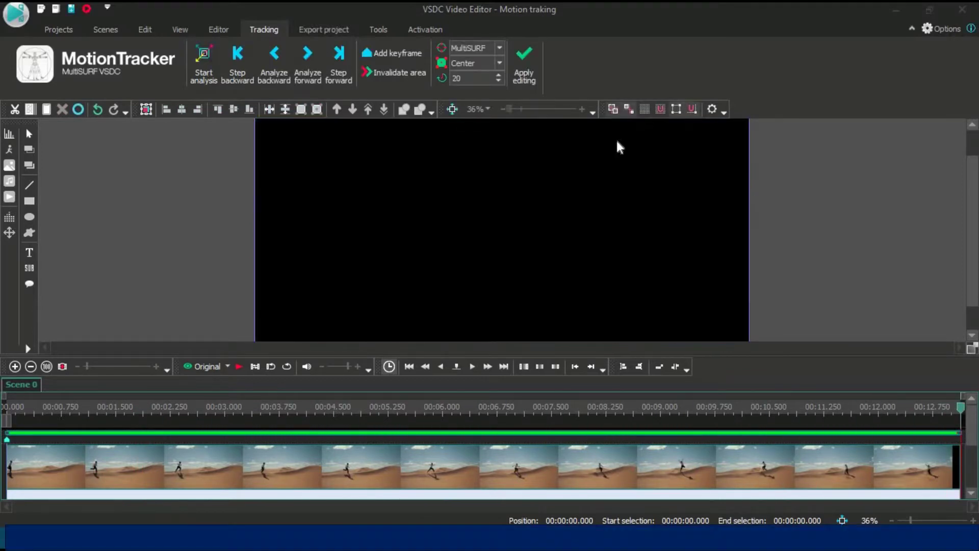
pyautogui.moveTo(520, 109); pyautogui.dragTo(515, 109)
pyautogui.click(954, 407)
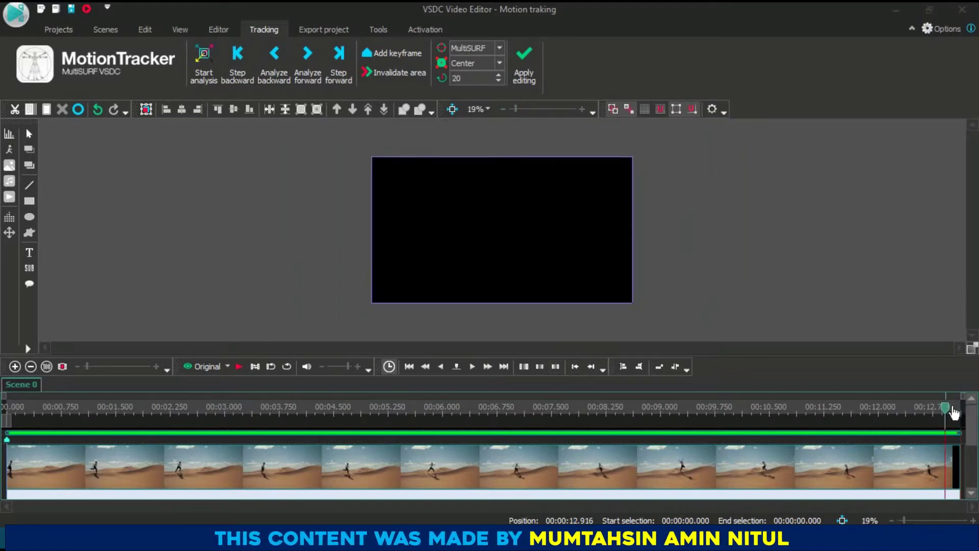
pyautogui.click(955, 407)
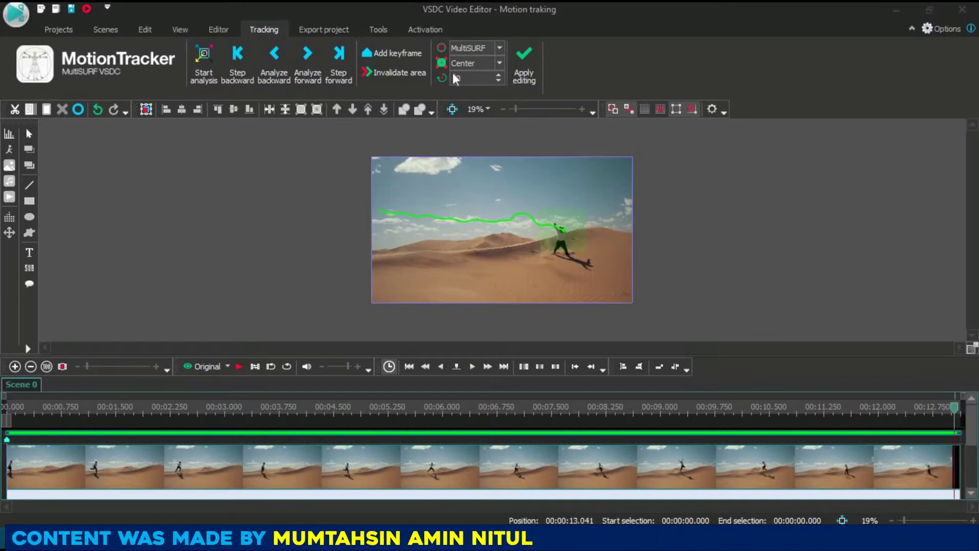
pyautogui.click(521, 69)
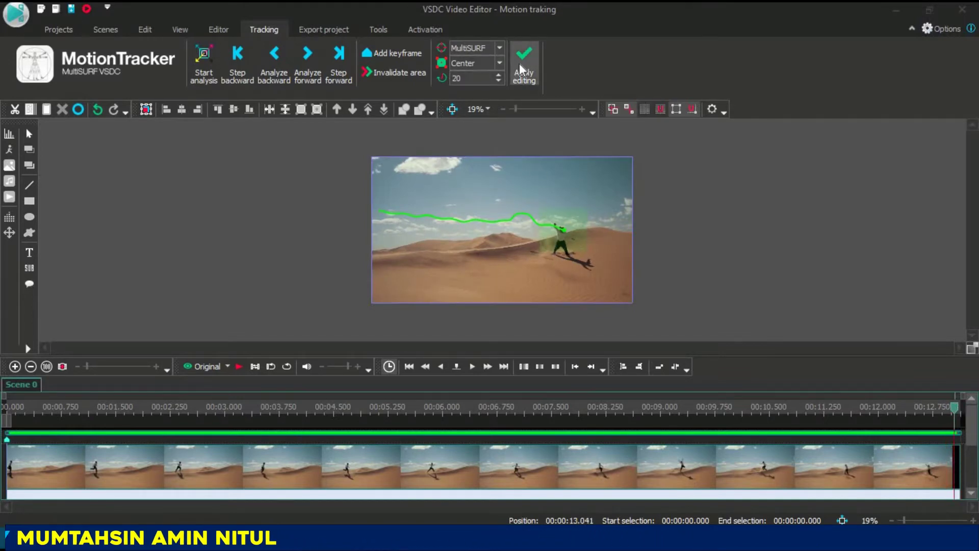
pyautogui.click(485, 260)
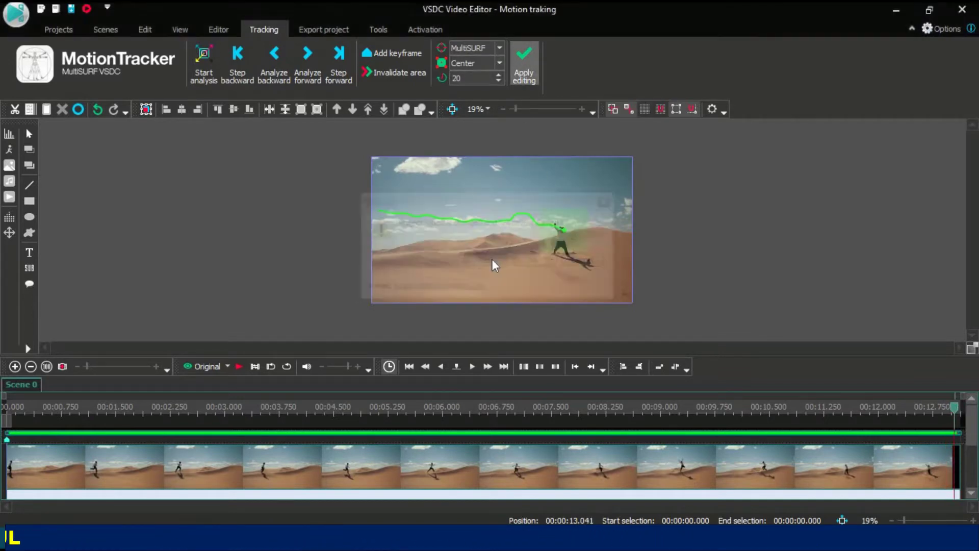
# Step: Draw a text box just right of the runner's head
pyautogui.click(290, 267)
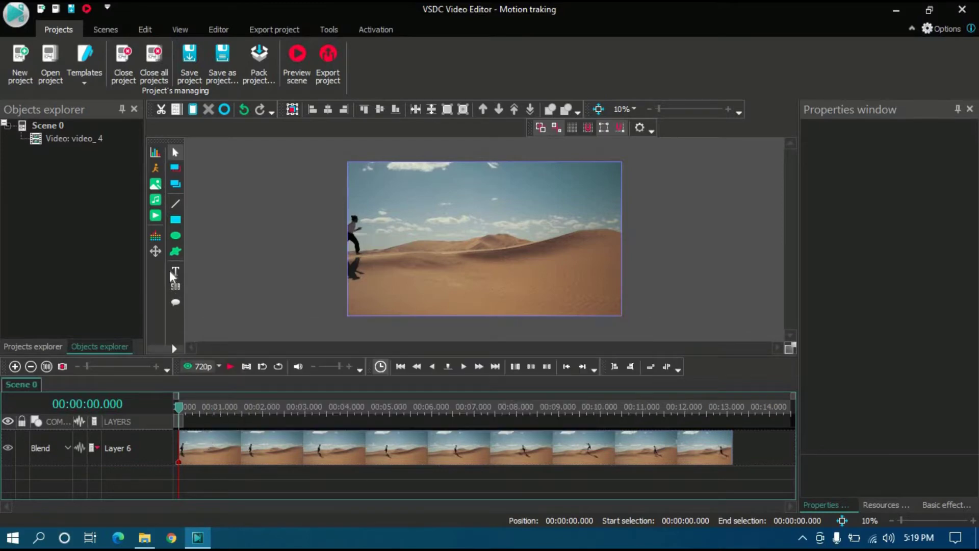
pyautogui.click(178, 270)
pyautogui.click(219, 269)
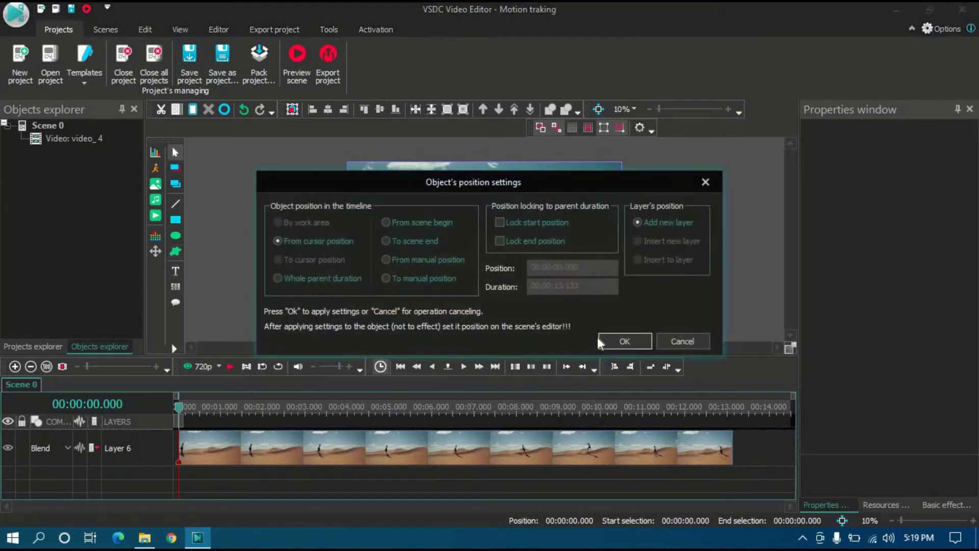
pyautogui.click(624, 341)
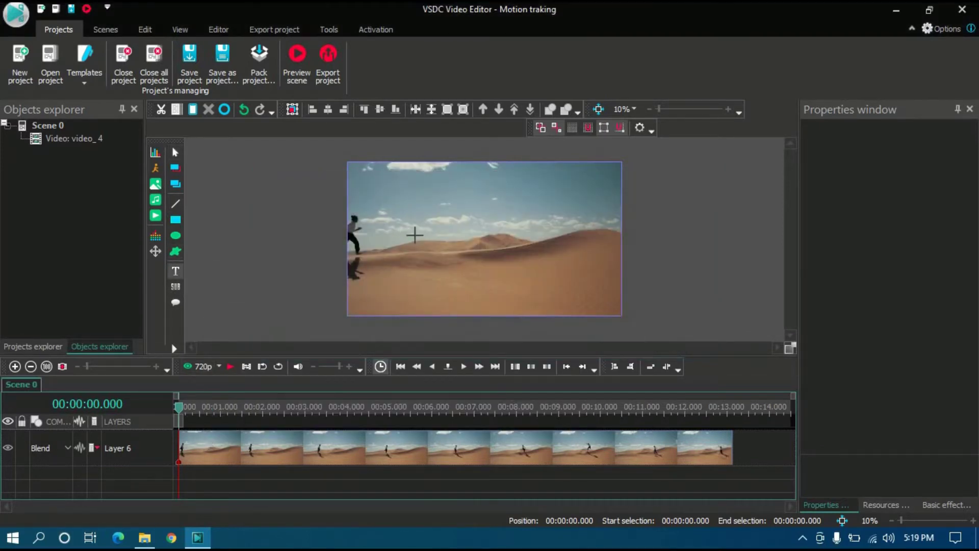
pyautogui.moveTo(371, 210); pyautogui.dragTo(463, 237)
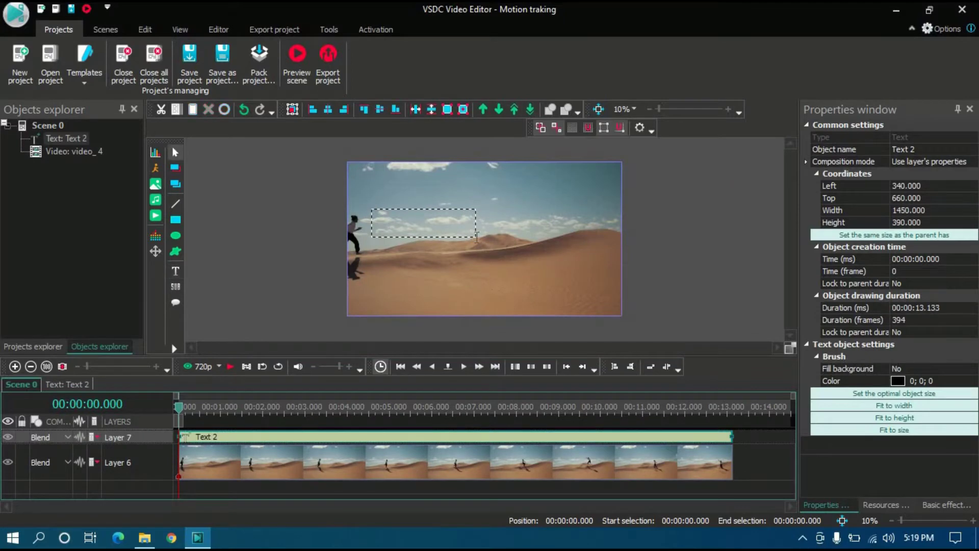
# Step: Type the title GO AHEAD into the text box
pyautogui.write('KASIM')
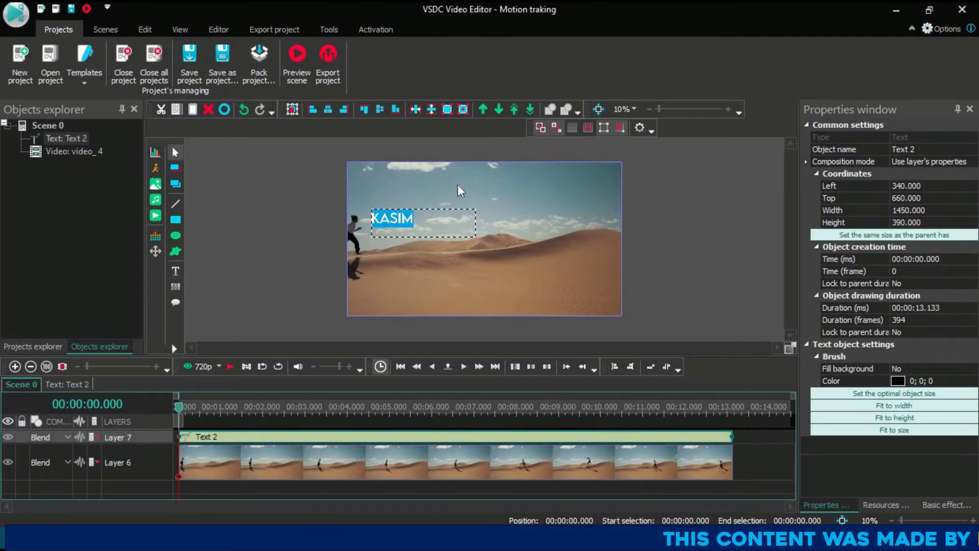
pyautogui.write('GO AHEAR')
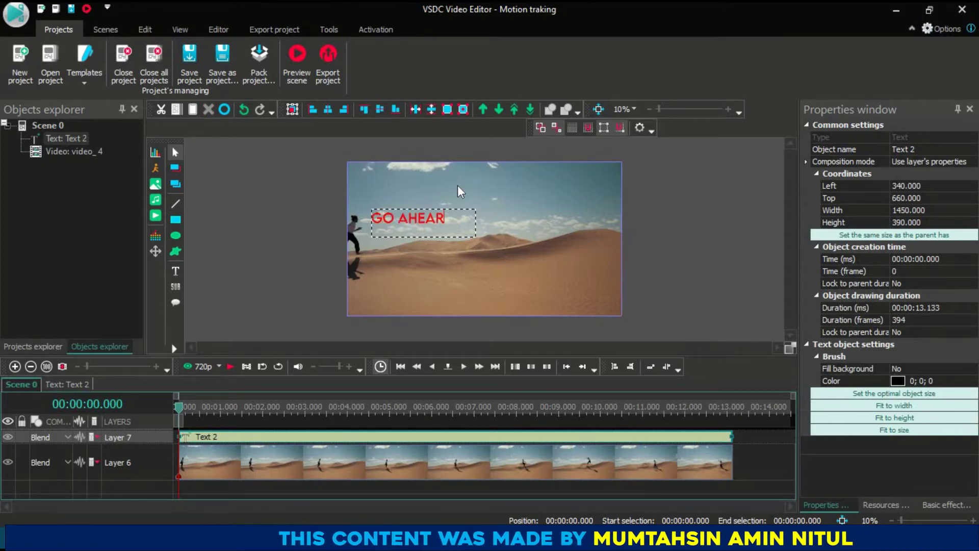
pyautogui.press('BackSpace')
pyautogui.write('D')
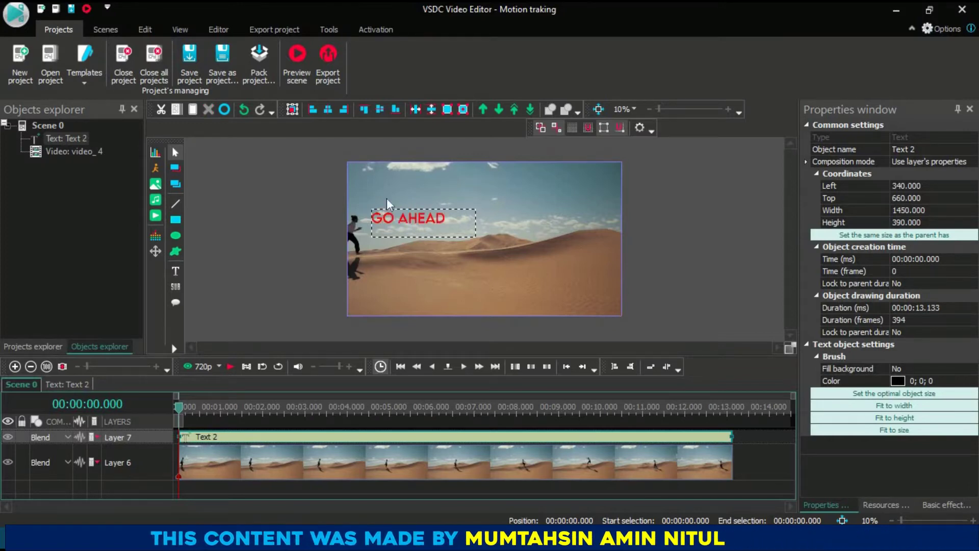
pyautogui.hotkey('ctrl', 'a')
# Step: Colour the GO AHEAD text yellow and reselect the text box
pyautogui.click(219, 29)
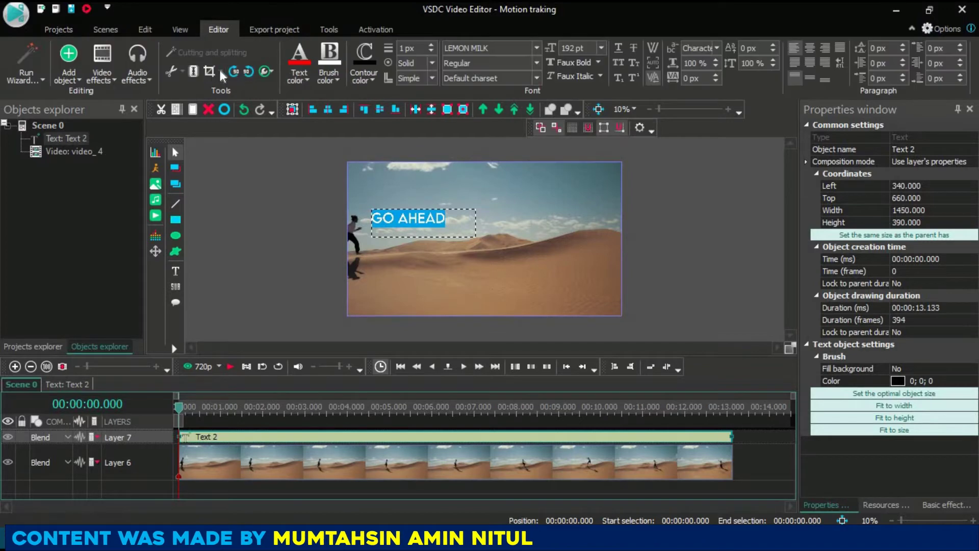
pyautogui.click(303, 75)
pyautogui.click(329, 234)
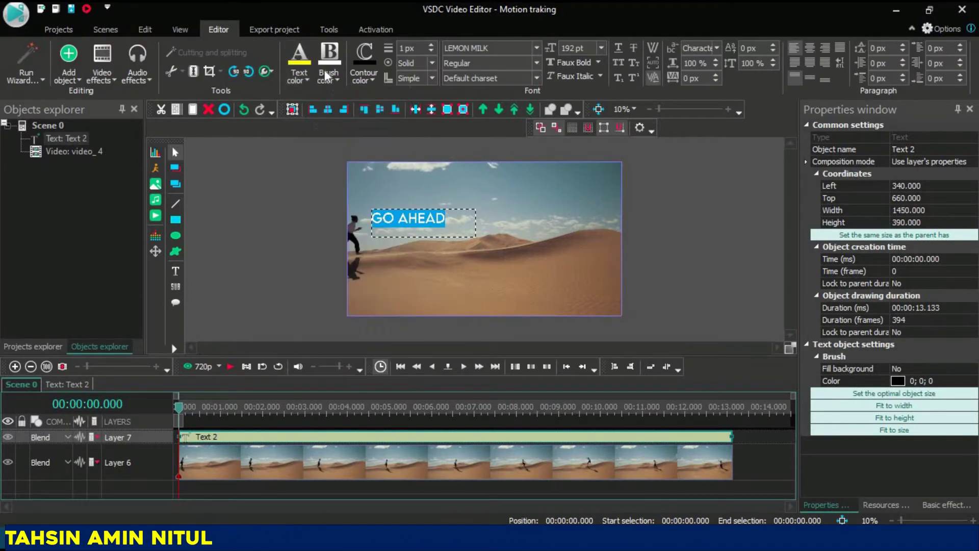
pyautogui.click(303, 76)
pyautogui.click(483, 235)
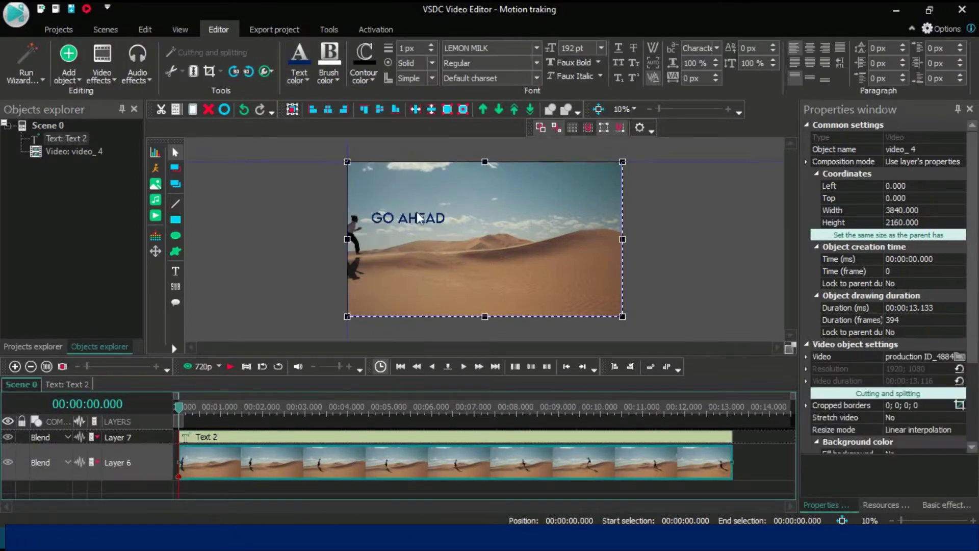
pyautogui.click(391, 221)
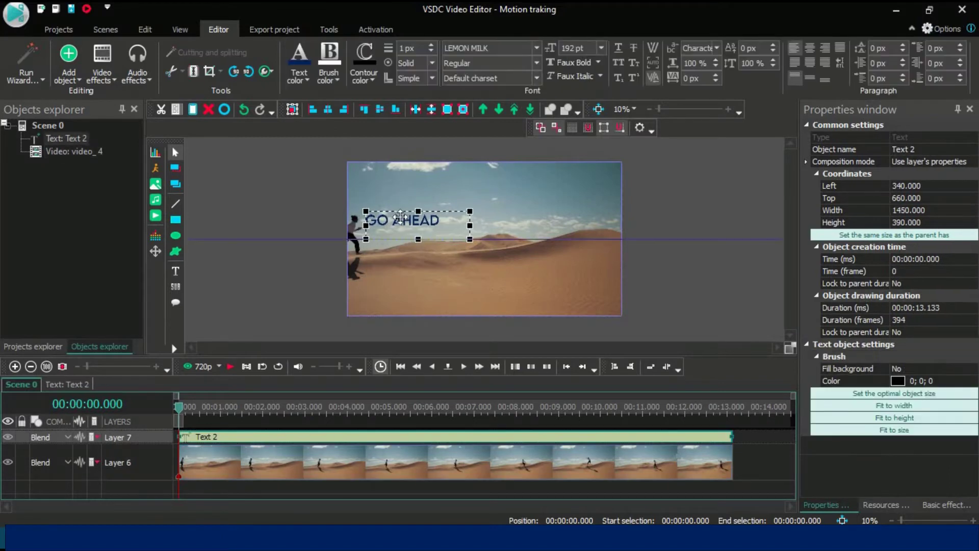
# Step: Nudge the text into place and attach the man runs movement map to it
pyautogui.moveTo(402, 216); pyautogui.dragTo(417, 216)
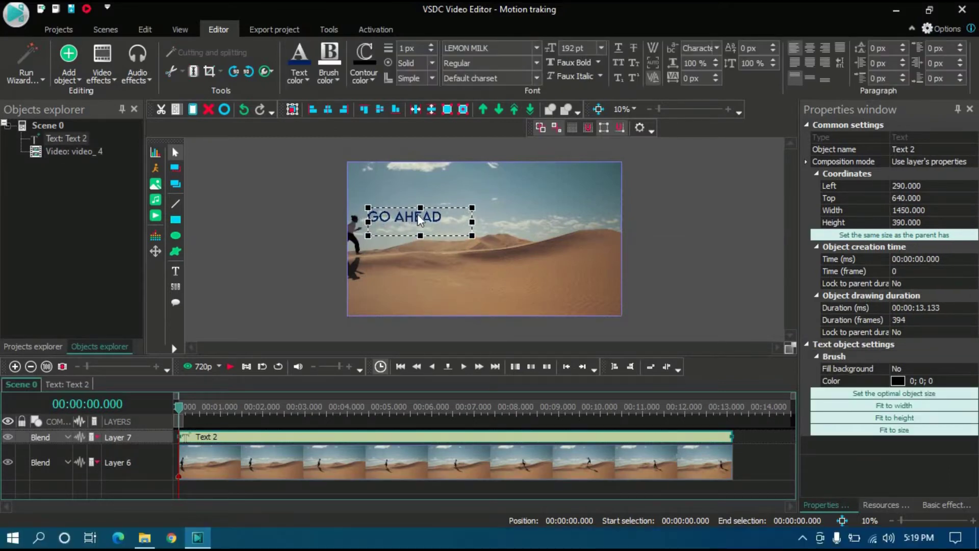
pyautogui.doubleClick(234, 440)
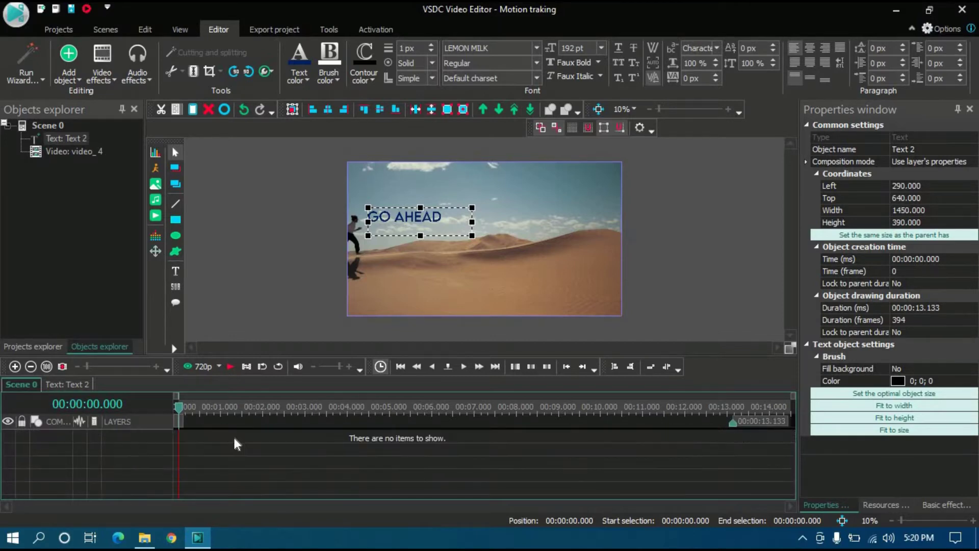
pyautogui.click(68, 77)
pyautogui.moveTo(154, 360)
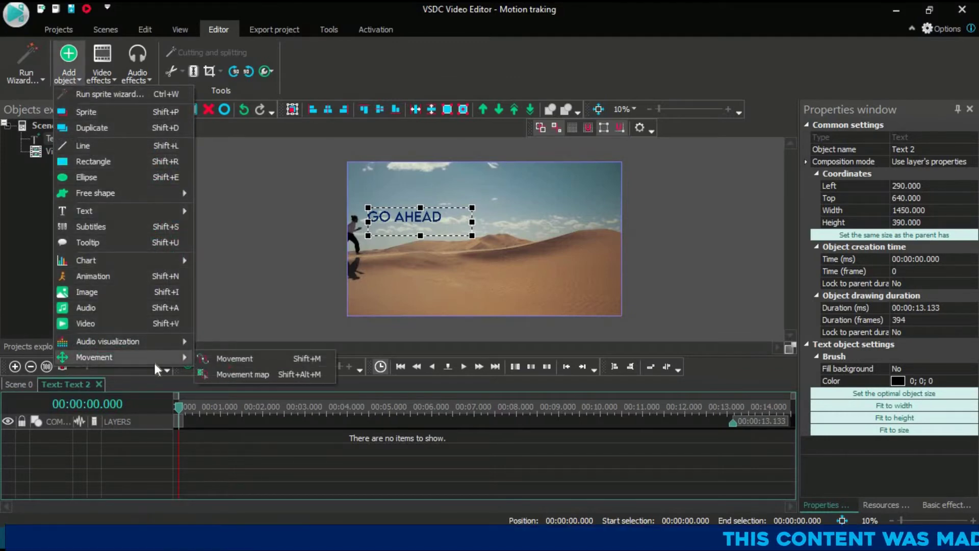
pyautogui.click(309, 372)
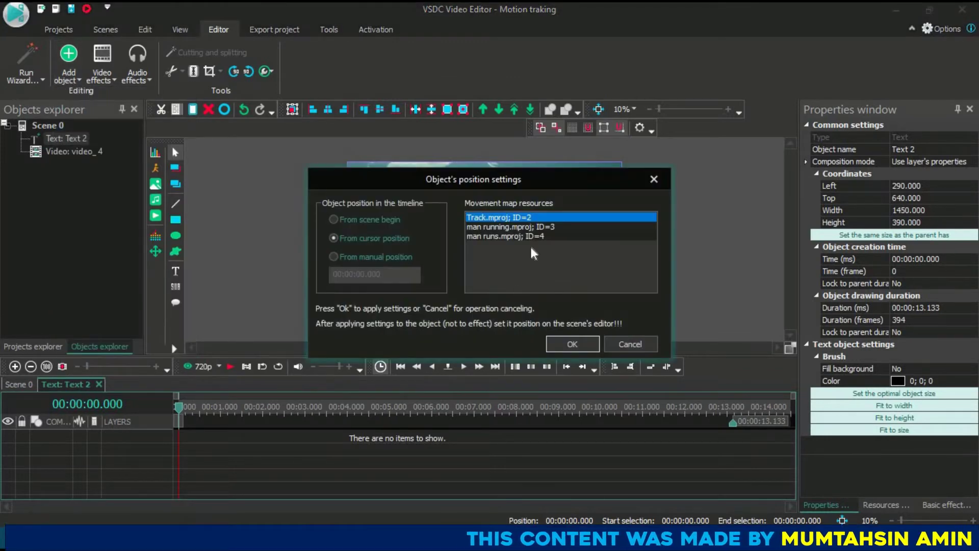
pyautogui.click(531, 235)
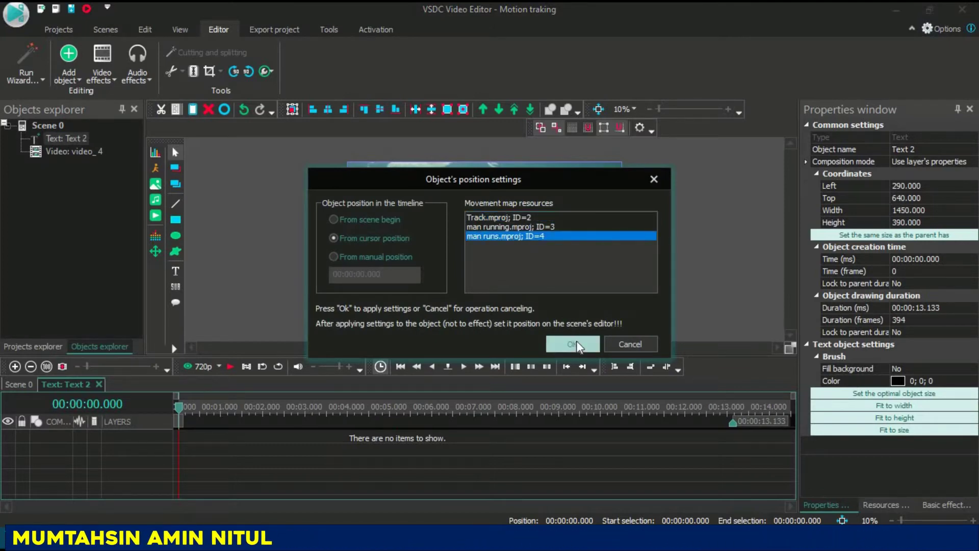
pyautogui.click(575, 344)
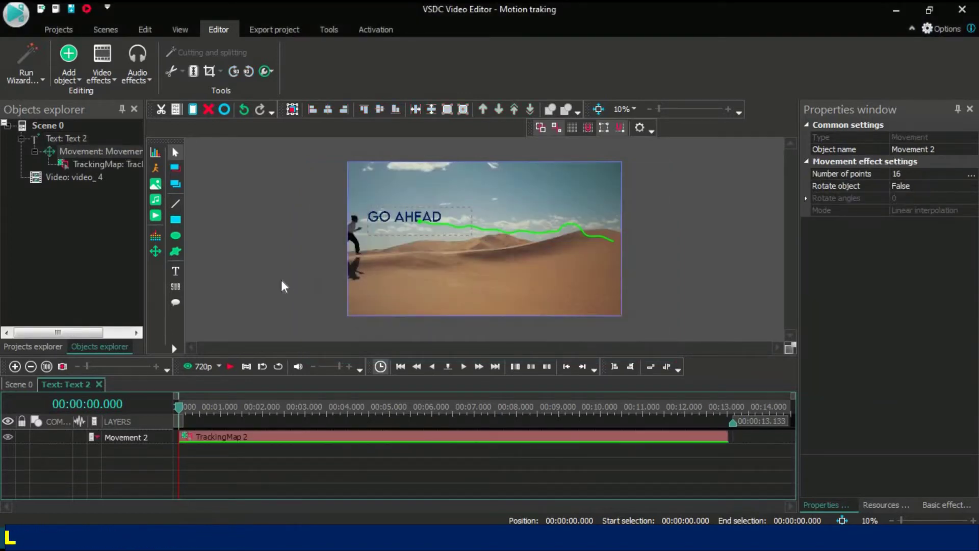
# Step: Return to the main scene with the playhead at the start and nothing selected
pyautogui.click(245, 268)
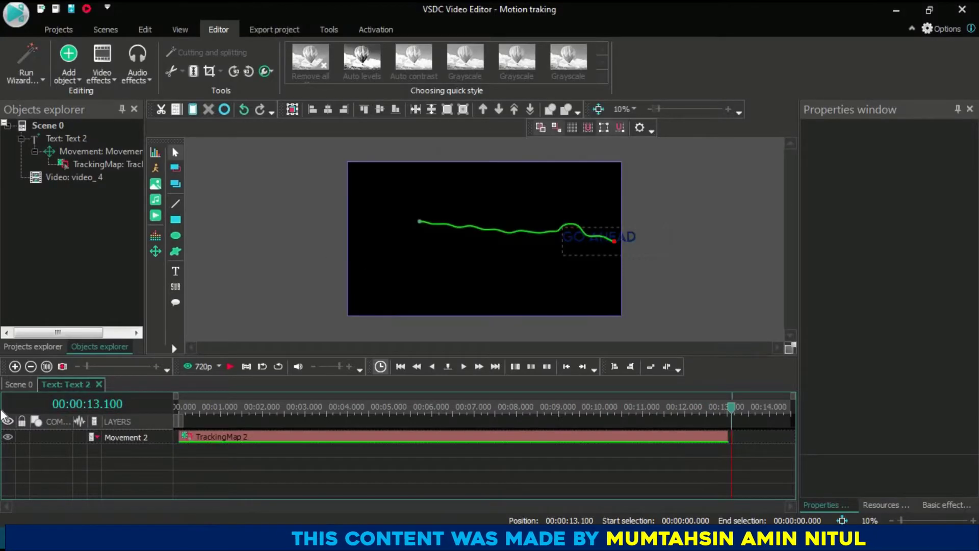
pyautogui.click(20, 383)
pyautogui.click(176, 408)
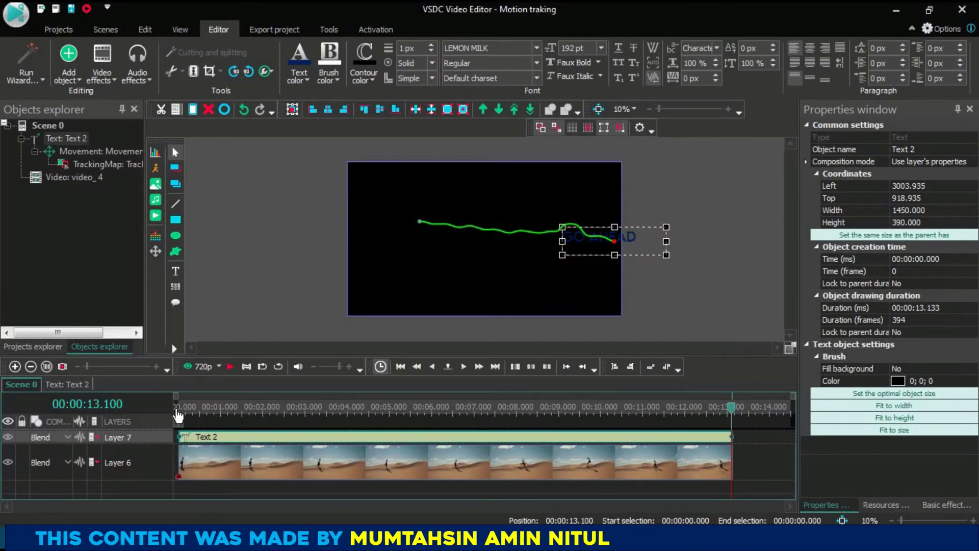
pyautogui.click(229, 292)
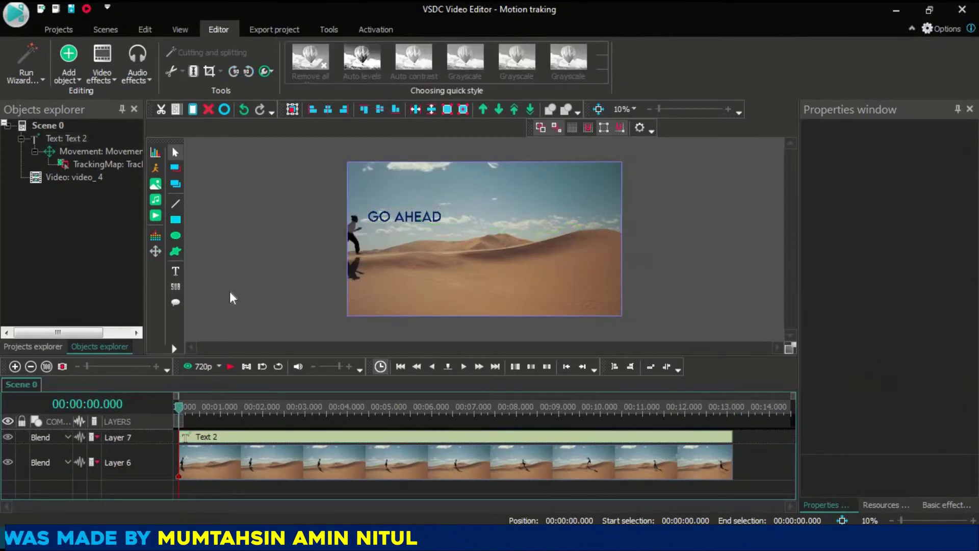
# Step: Draw a 260×240 white ellipse over the runner's head, left of the GO AHEAD text
pyautogui.click(234, 435)
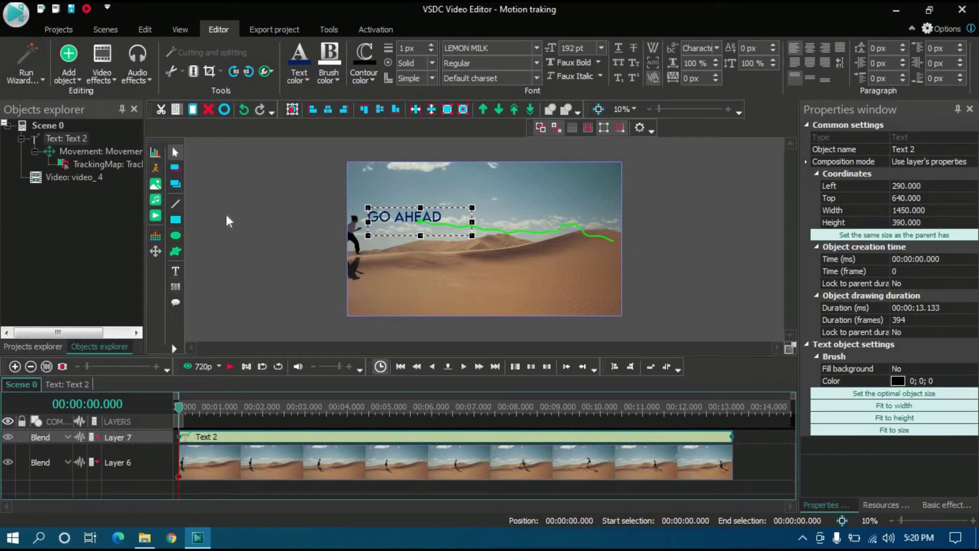
pyautogui.click(174, 238)
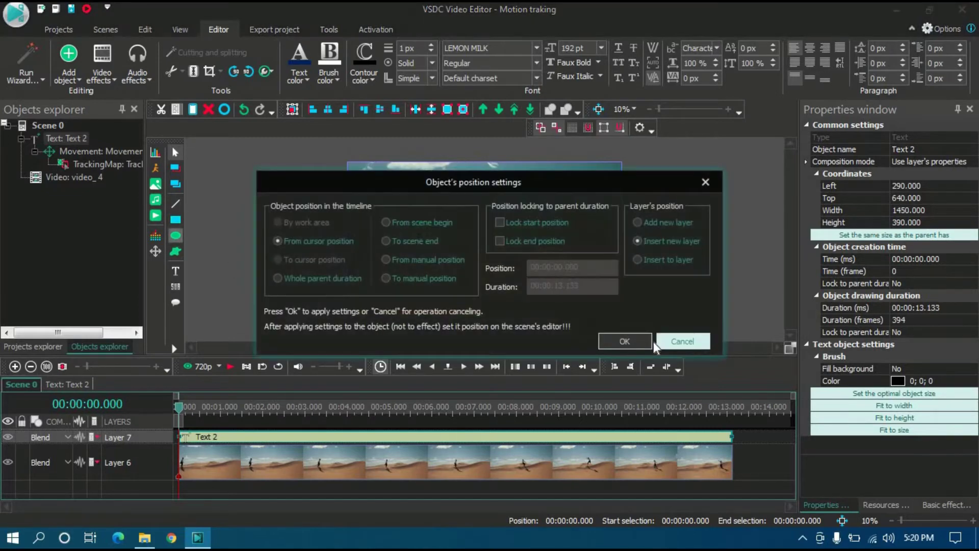
pyautogui.click(631, 341)
pyautogui.moveTo(345, 209); pyautogui.dragTo(361, 228)
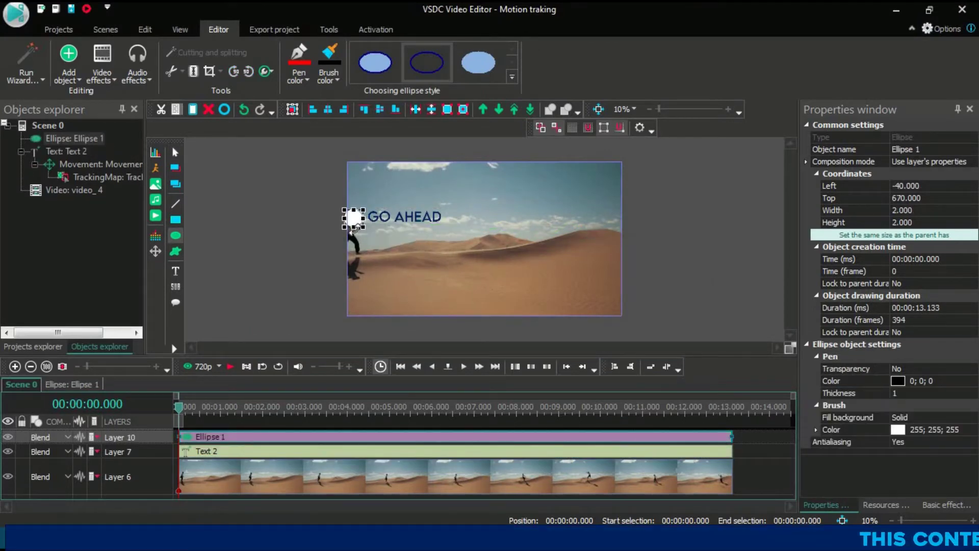
pyautogui.doubleClick(297, 439)
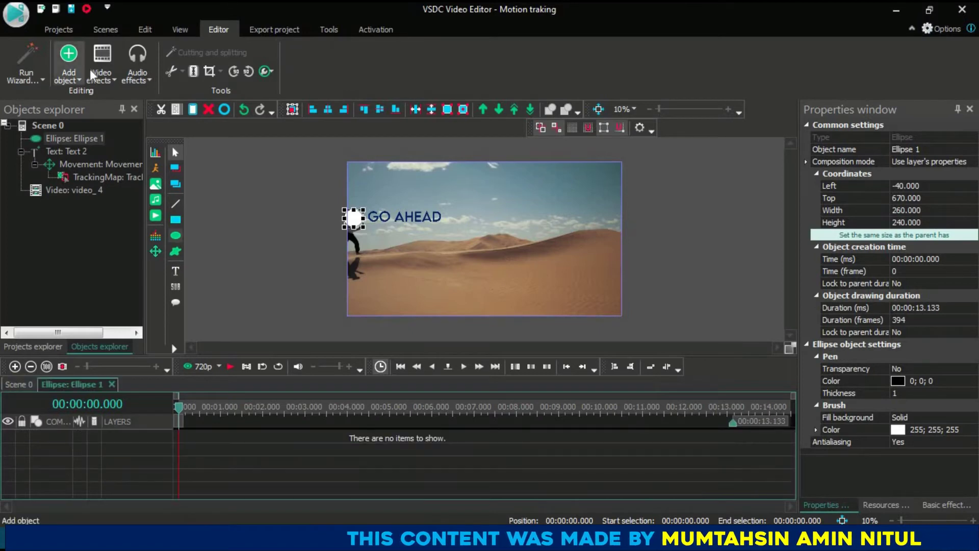
# Step: Attach the man runs movement map to the ellipse
pyautogui.click(65, 71)
pyautogui.moveTo(153, 357)
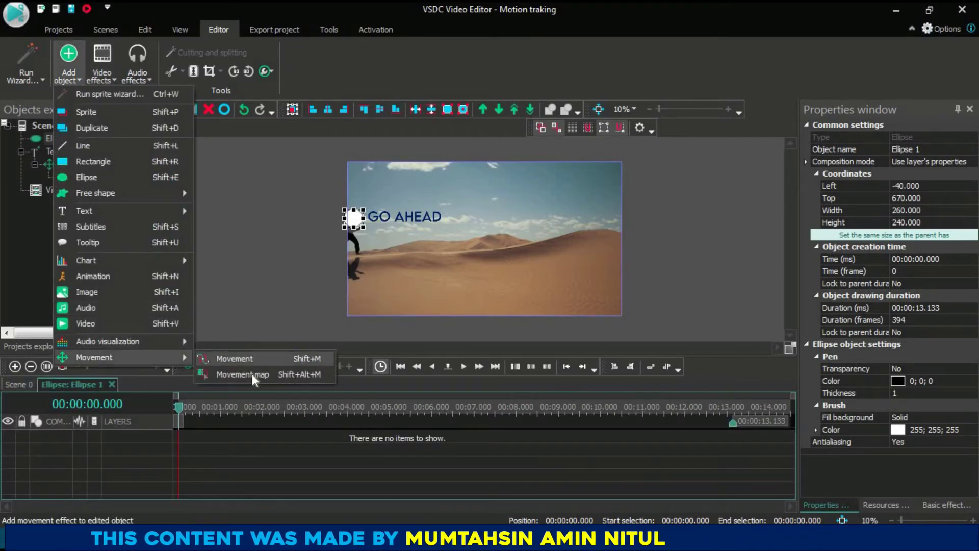
pyautogui.click(252, 375)
pyautogui.click(550, 236)
pyautogui.click(573, 344)
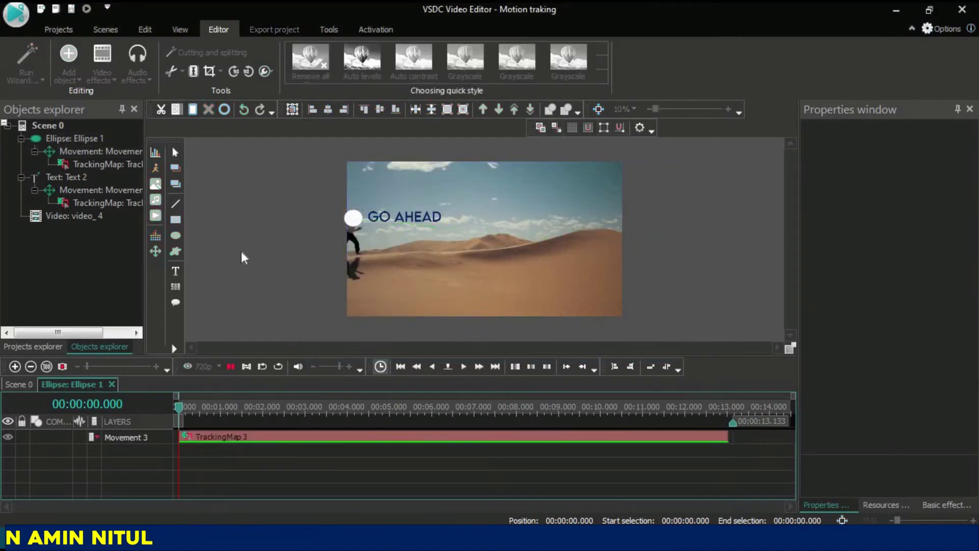
# Step: Play the scene to check the tracking, then return to the main timeline start and deselect
pyautogui.press('space')
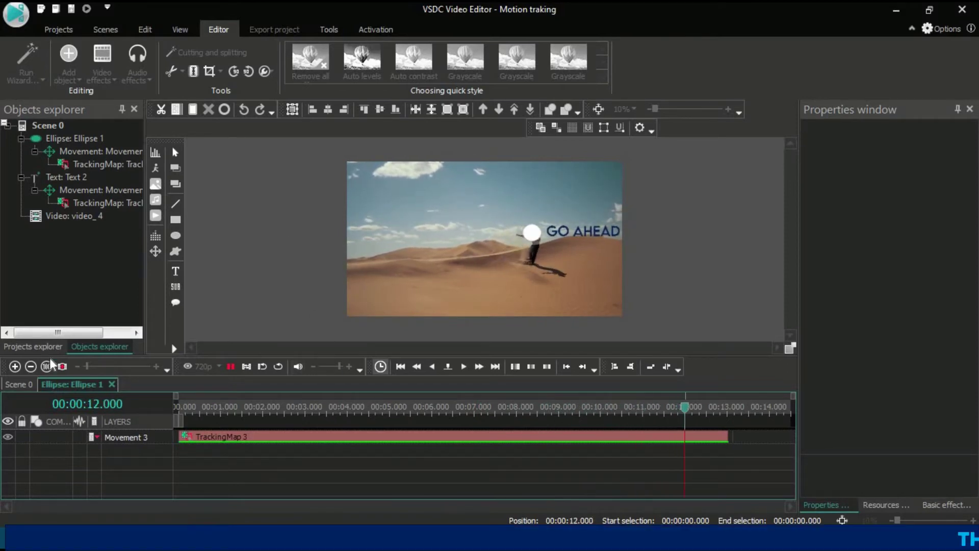
pyautogui.click(19, 384)
pyautogui.click(183, 409)
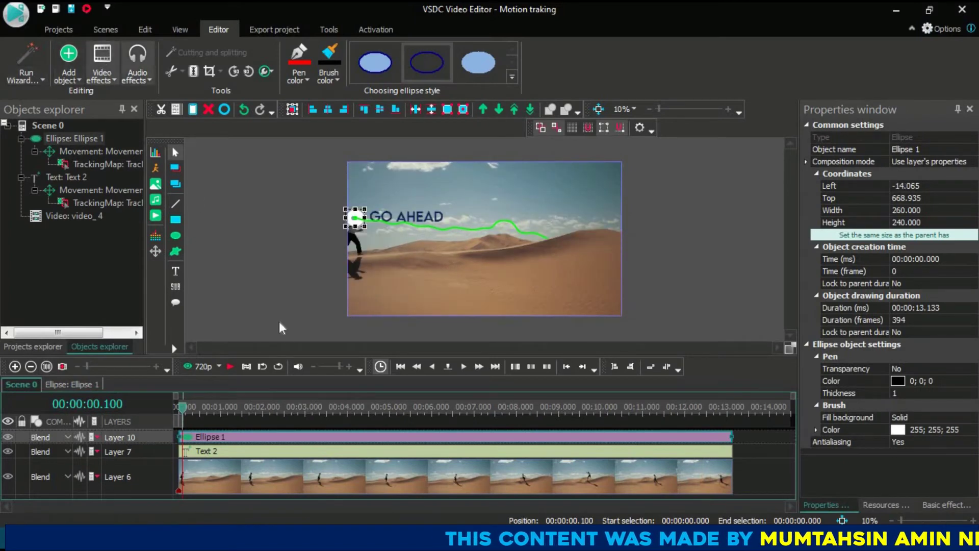
pyautogui.click(365, 236)
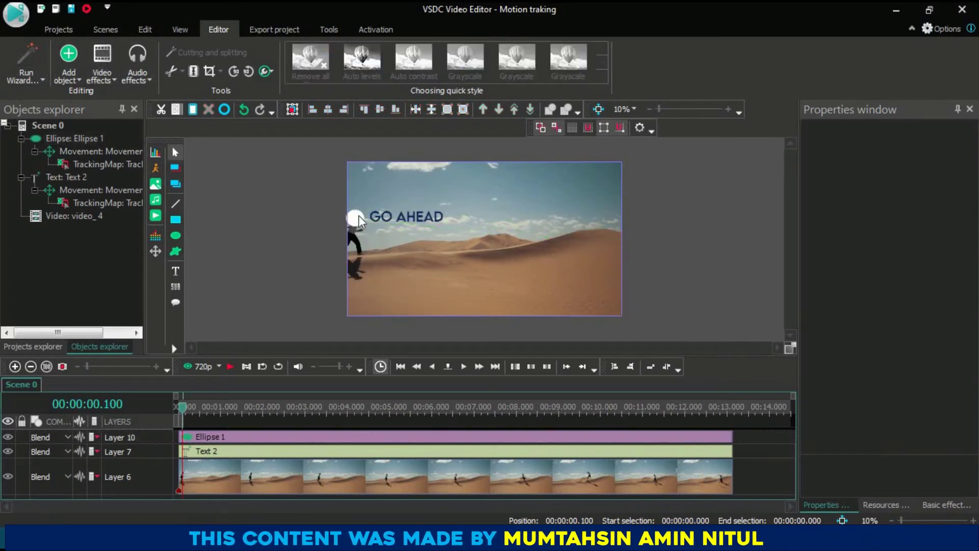
# Step: Delete the ellipse and the GO AHEAD text, leaving only the desert clip selected
pyautogui.click(358, 216)
pyautogui.press('Delete')
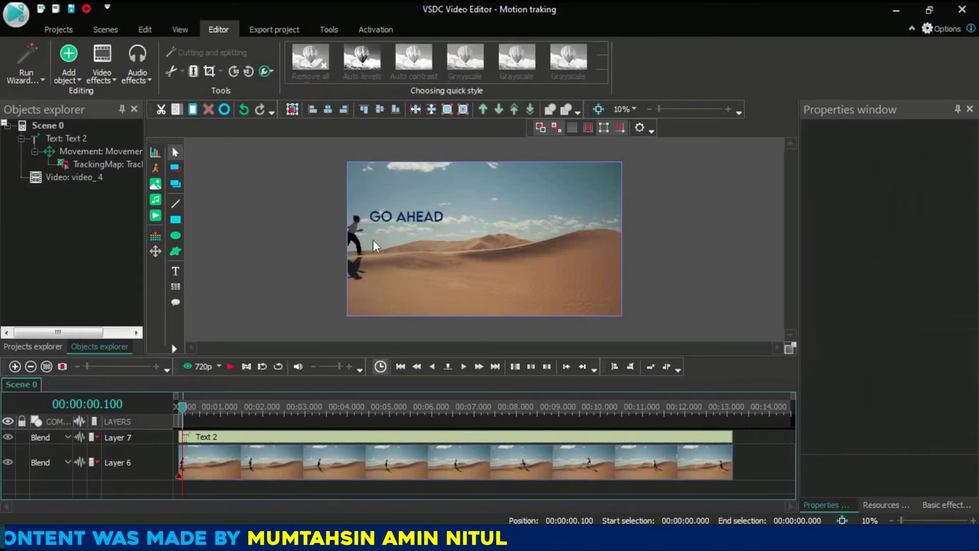
pyautogui.doubleClick(397, 219)
pyautogui.press('Delete')
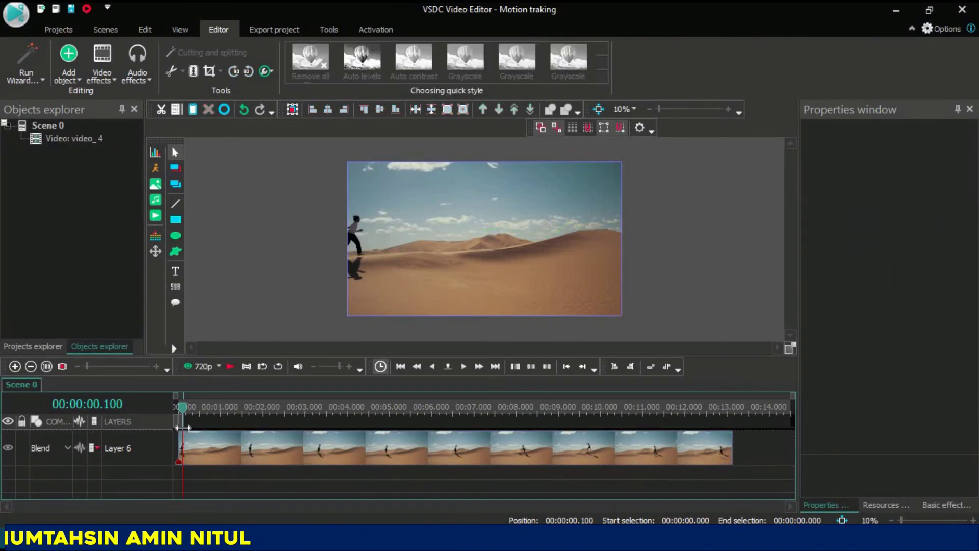
pyautogui.moveTo(192, 411); pyautogui.dragTo(208, 407)
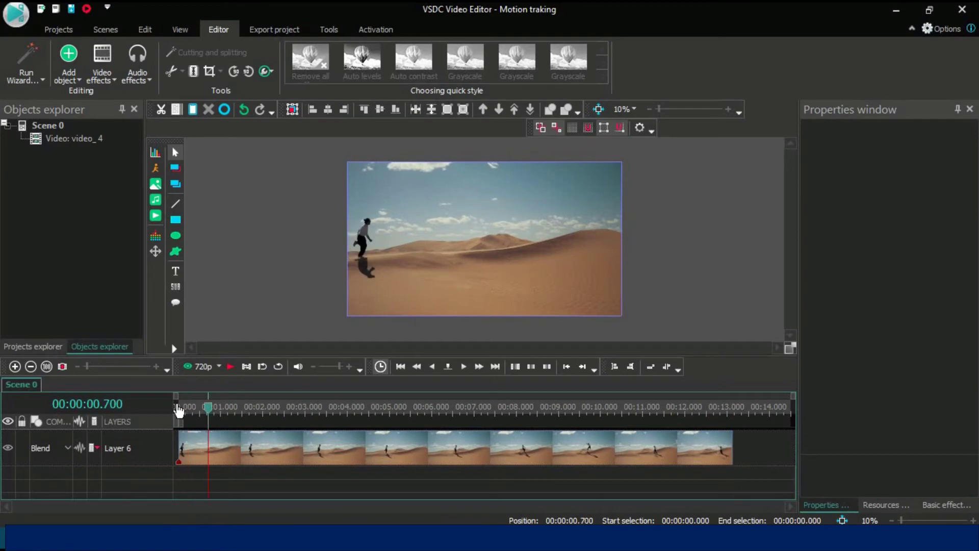
pyautogui.click(227, 449)
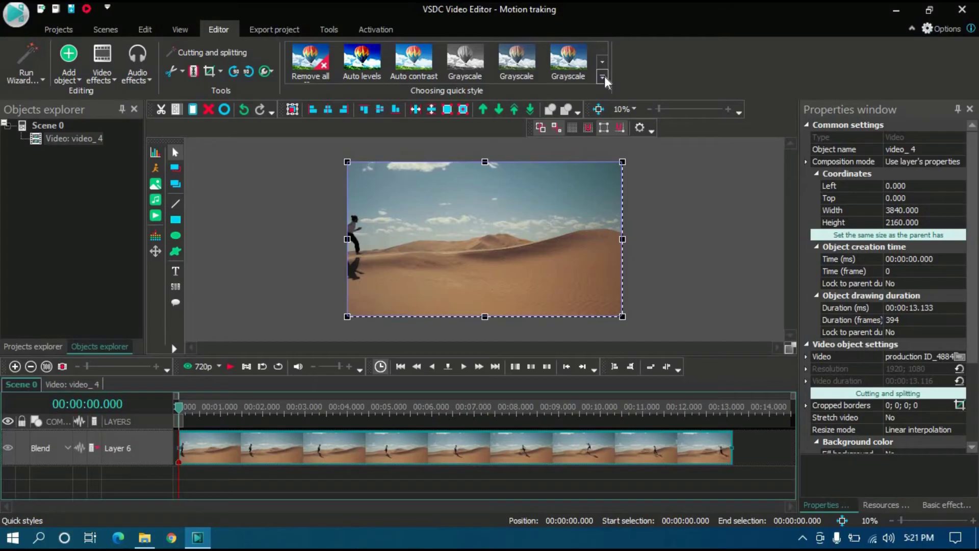
# Step: Try the Strong Blur quick style on the desert clip, then undo it
pyautogui.click(604, 76)
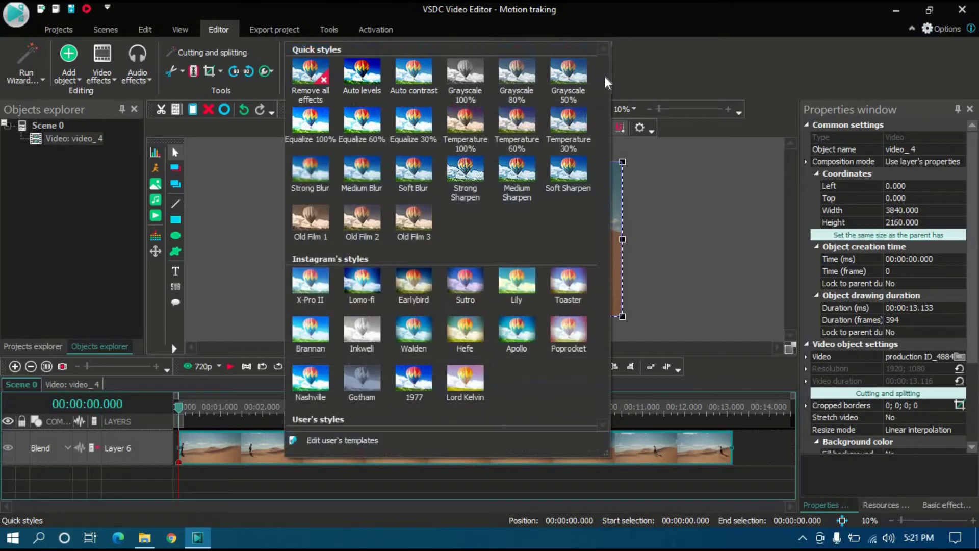
pyautogui.click(666, 218)
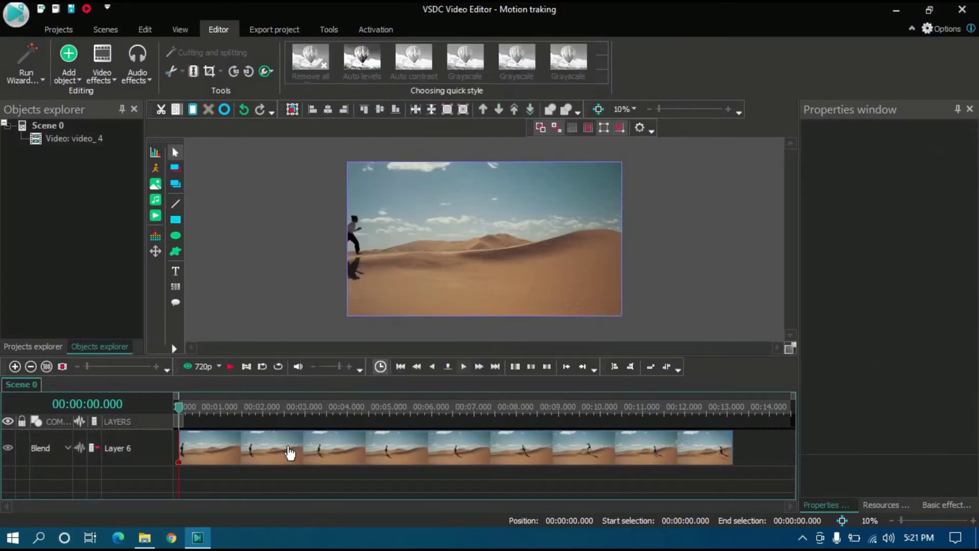
pyautogui.click(290, 452)
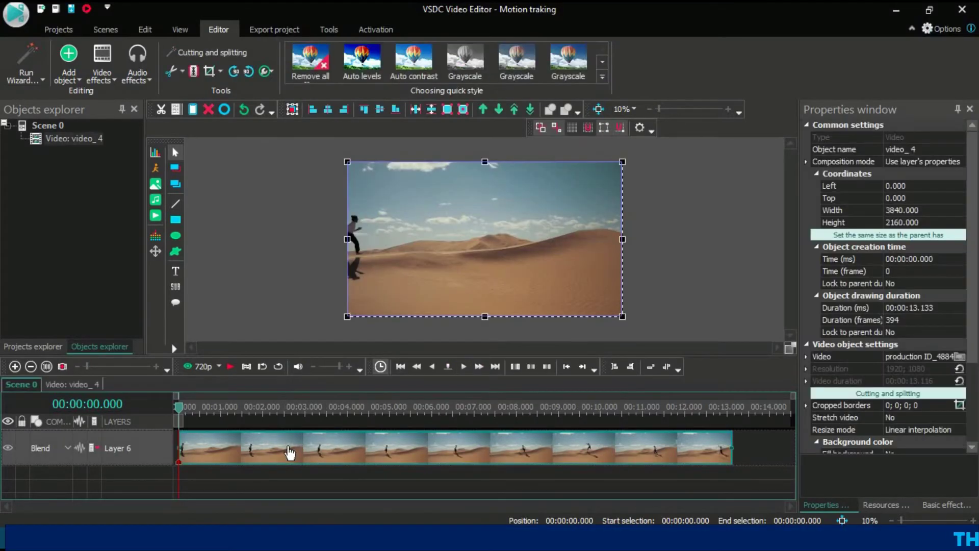
pyautogui.click(601, 76)
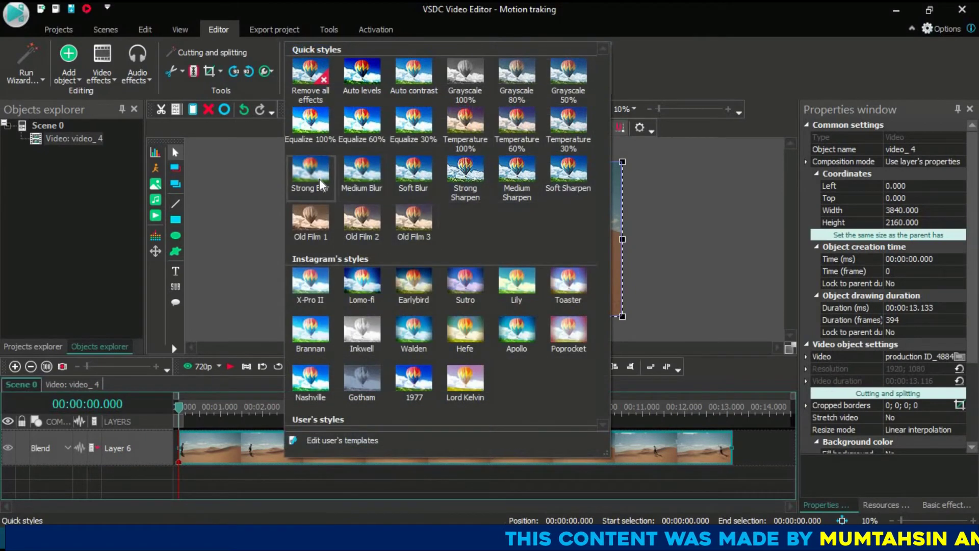
pyautogui.click(319, 178)
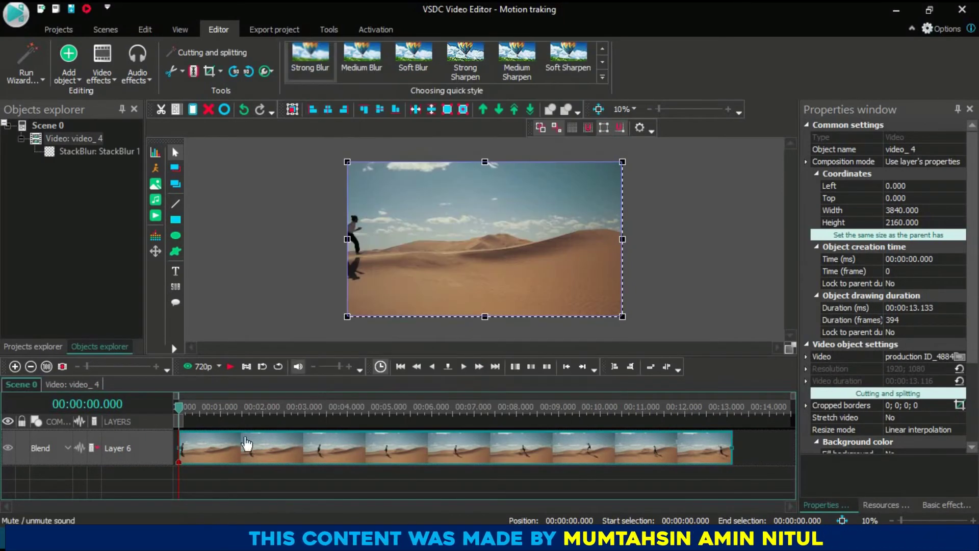
pyautogui.click(189, 406)
pyautogui.click(202, 408)
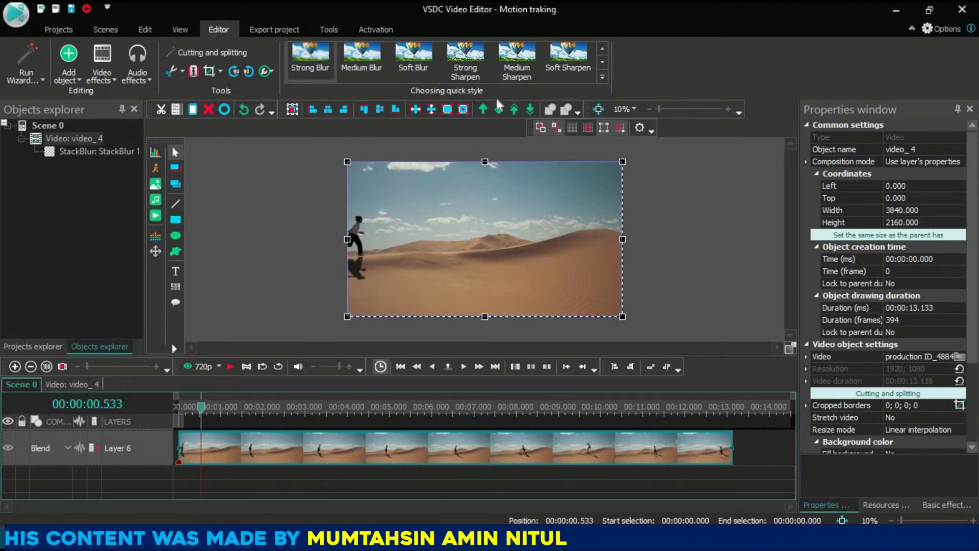
pyautogui.hotkey('ctrl', 'z')
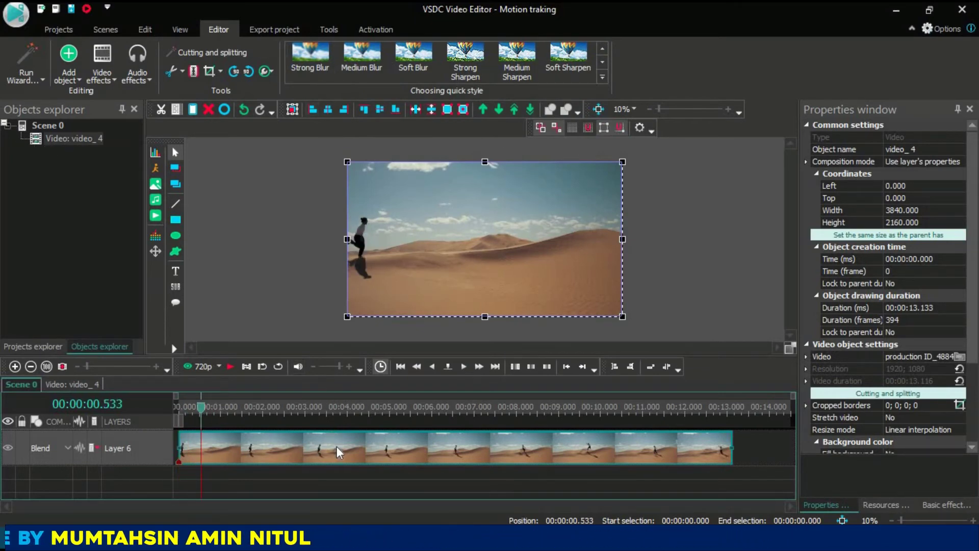
# Step: Reapply Strong Blur and set the StackBlur 1 blur levels to 10
pyautogui.doubleClick(336, 448)
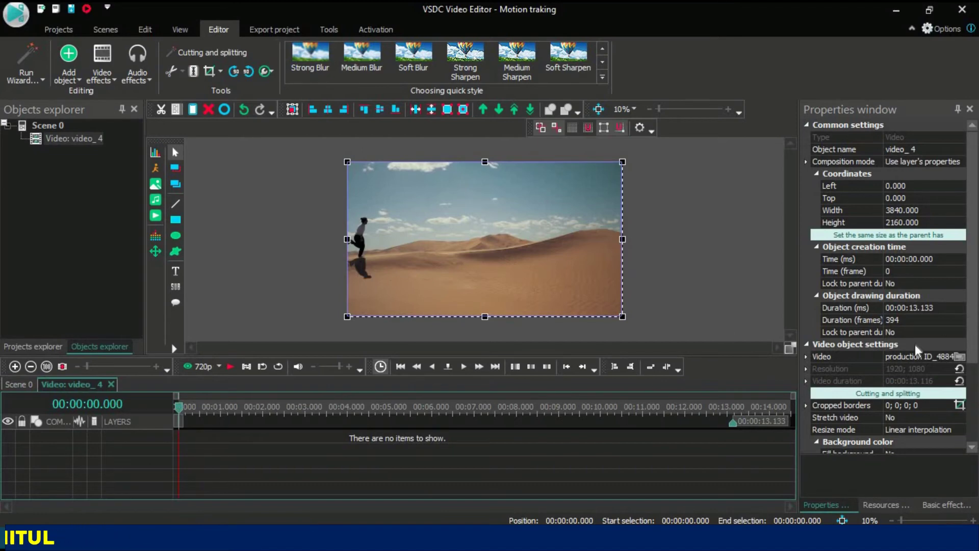
pyautogui.click(21, 385)
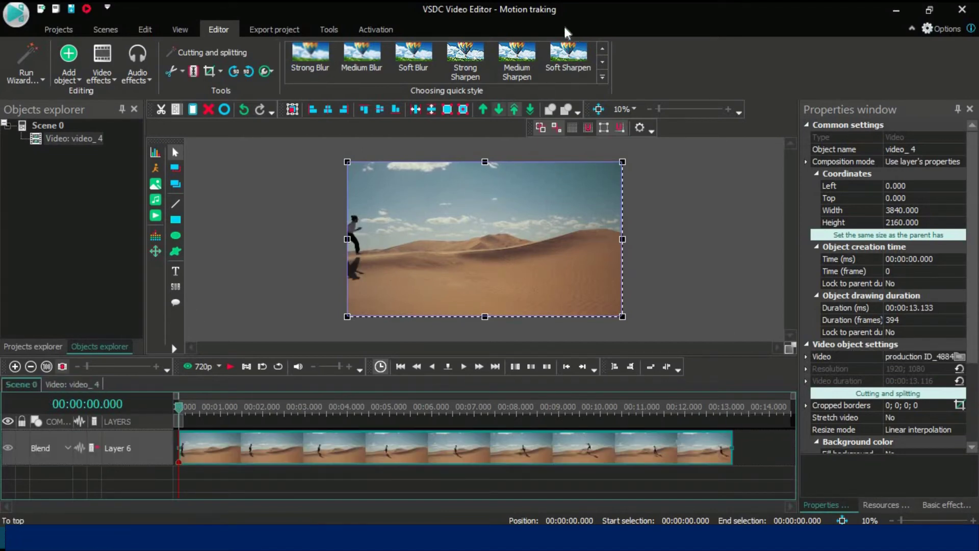
pyautogui.click(304, 57)
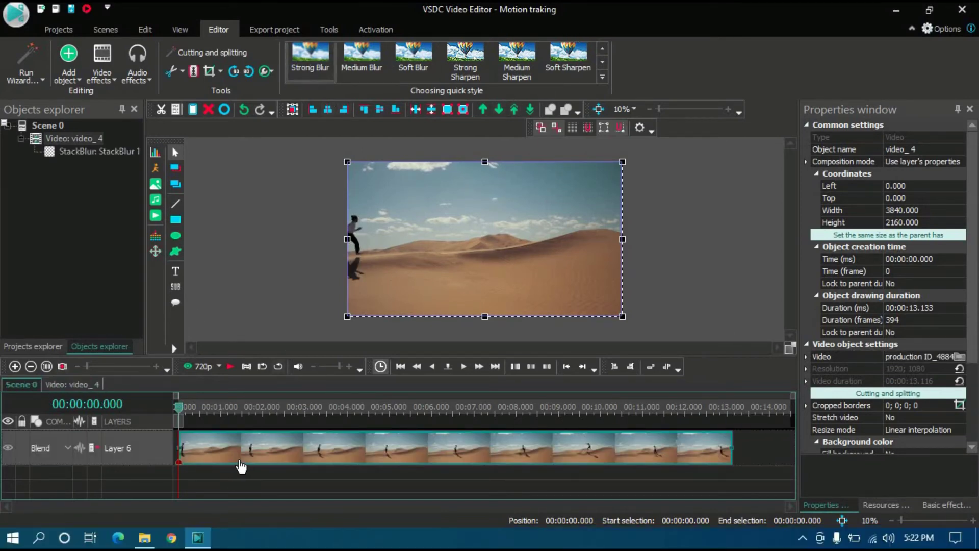
pyautogui.click(217, 436)
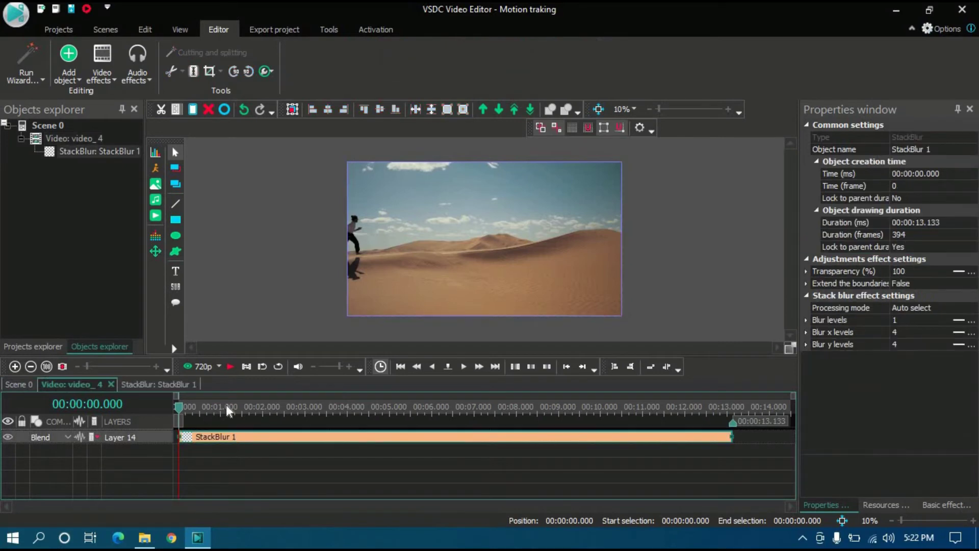
pyautogui.click(939, 318)
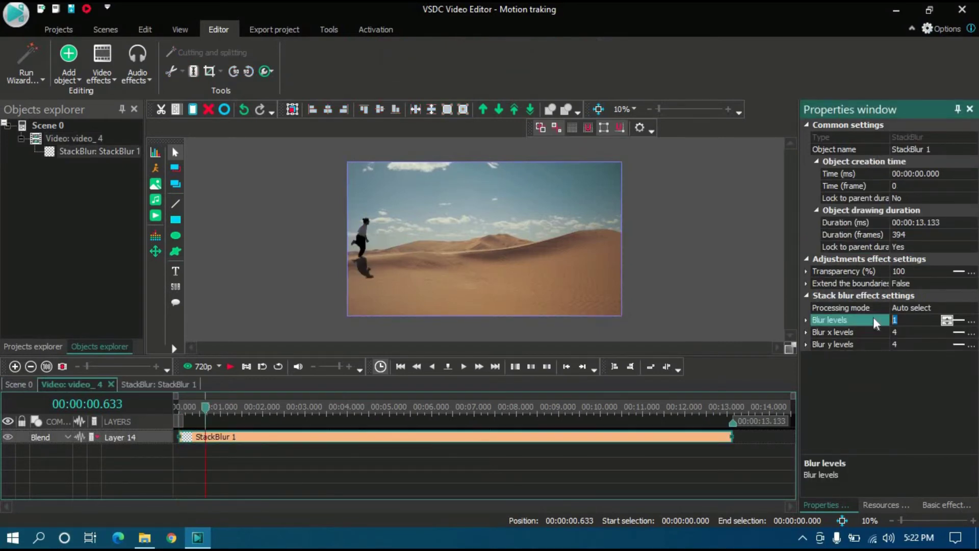
pyautogui.write('10')
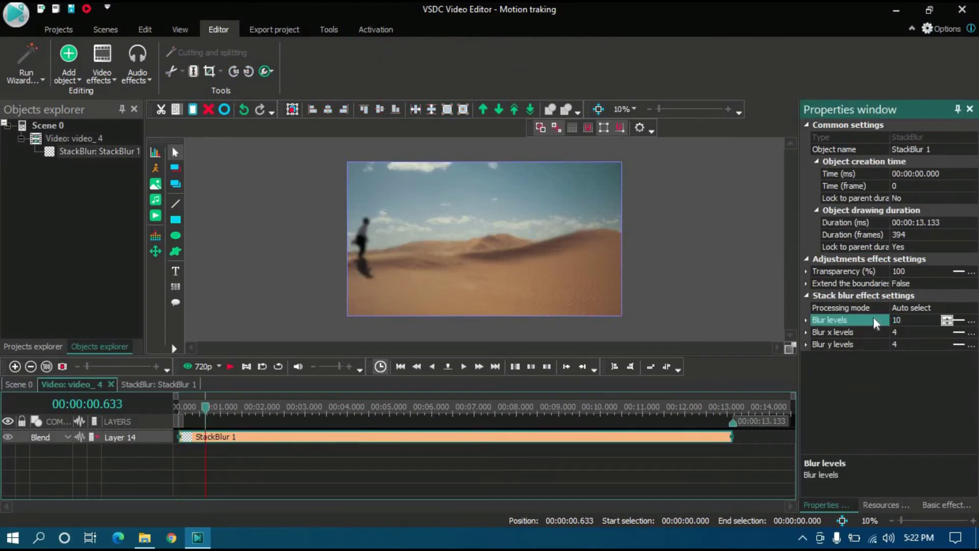
pyautogui.click(271, 250)
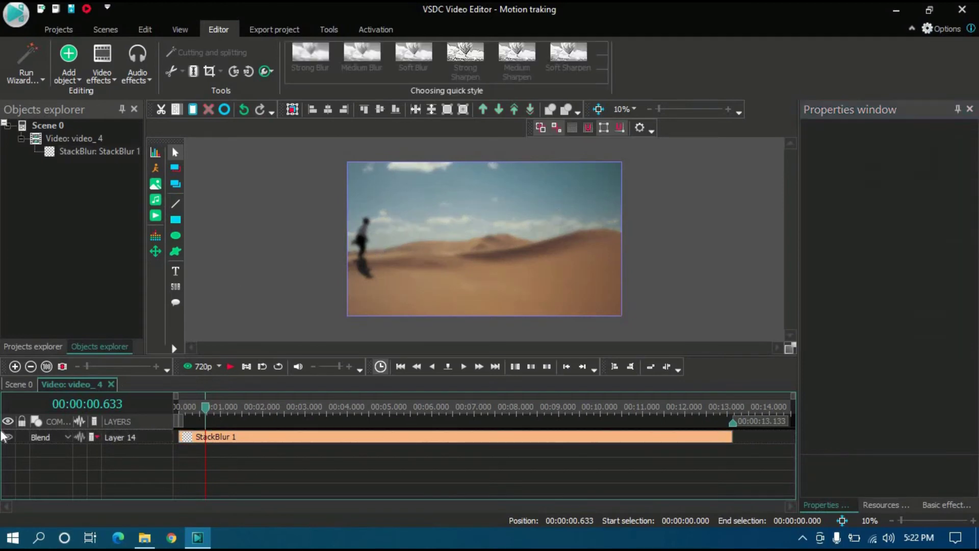
pyautogui.click(16, 384)
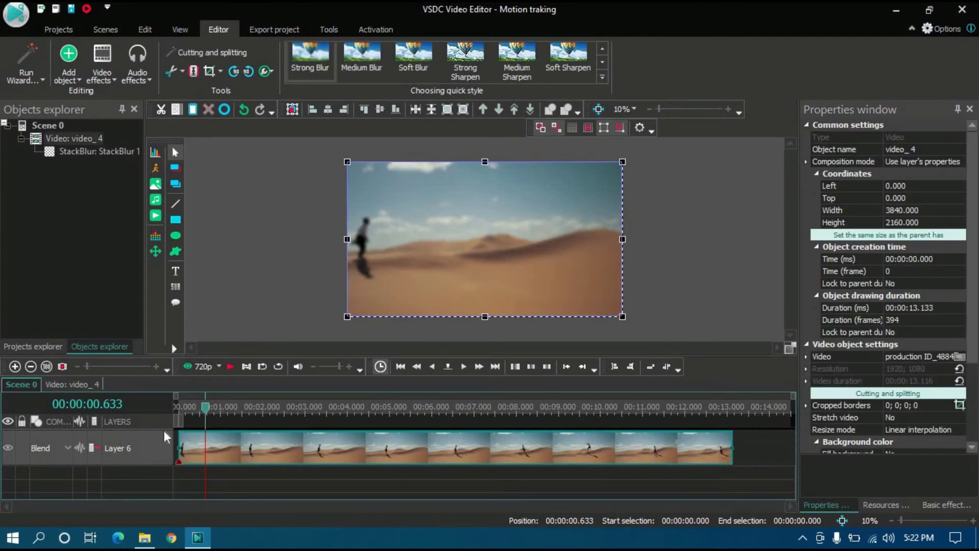
# Step: Paste a copy of the blurred desert clip as video_5 and rewind the preview to the start
pyautogui.rightClick(238, 454)
pyautogui.click(305, 134)
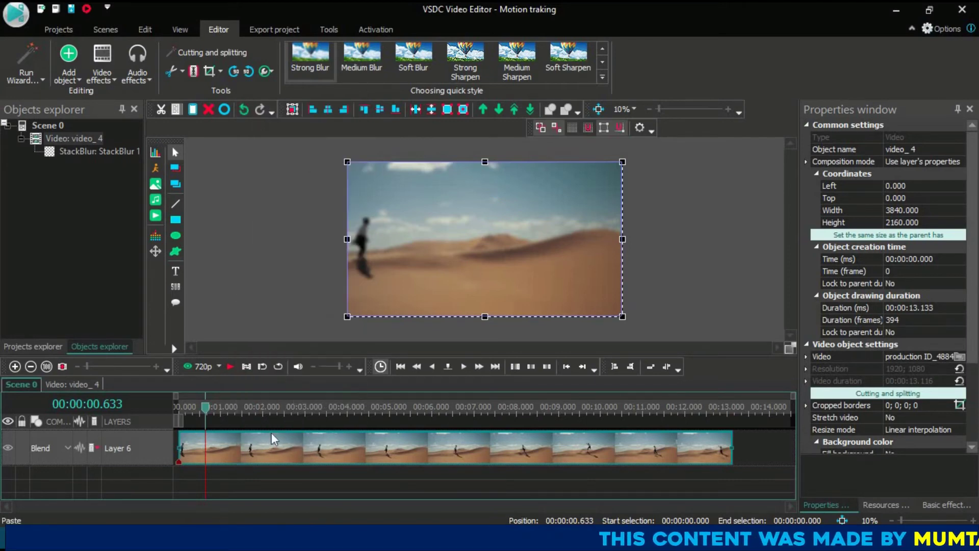
pyautogui.click(245, 286)
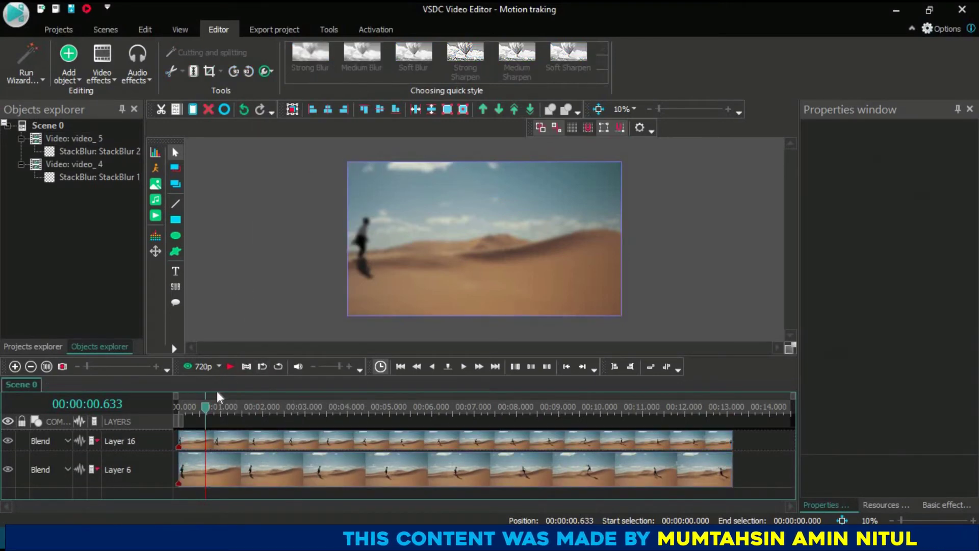
pyautogui.click(176, 404)
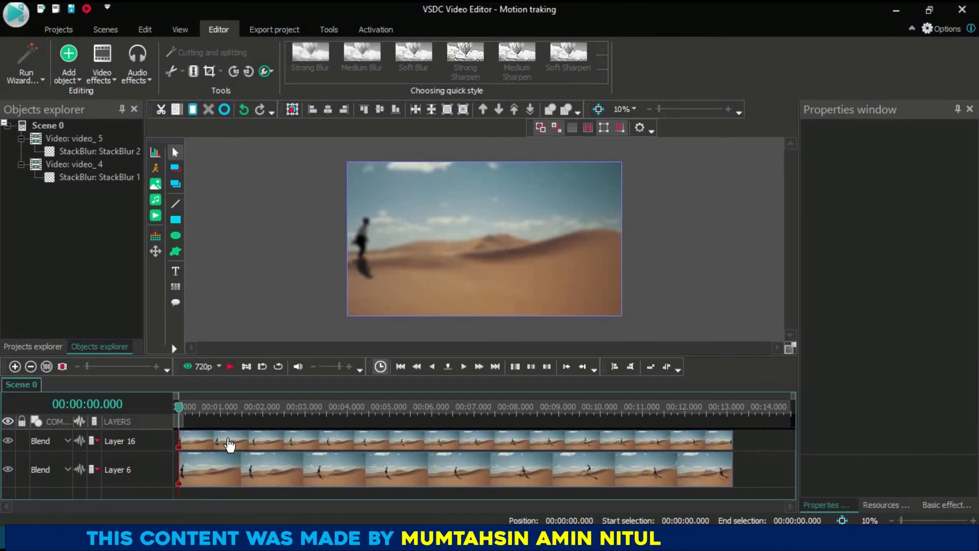
# Step: Delete the StackBlur 2 effect from inside the video_5 copy
pyautogui.click(229, 444)
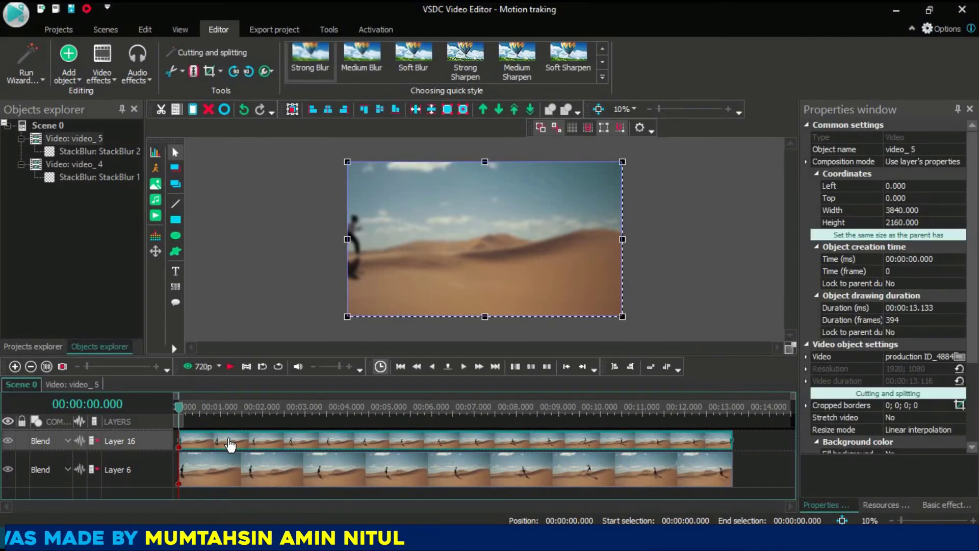
pyautogui.doubleClick(231, 444)
pyautogui.press('Delete')
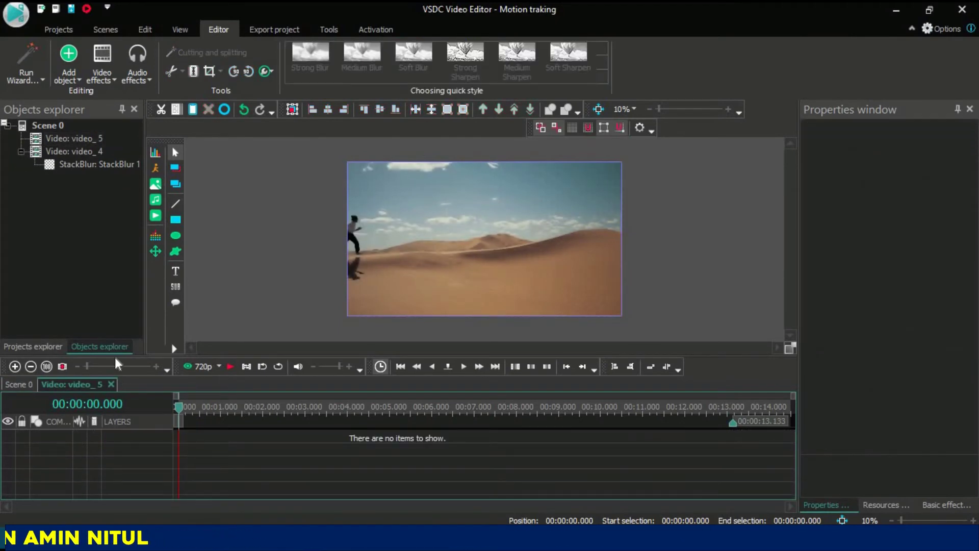
# Step: Back on the main timeline, select the video clips on Layer 16 and Layer 6
pyautogui.click(19, 384)
pyautogui.click(221, 431)
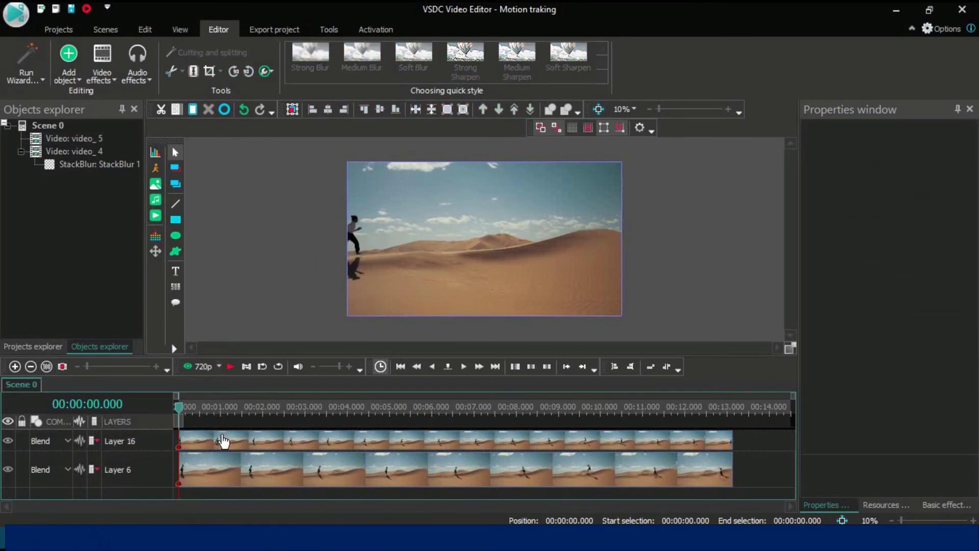
pyautogui.click(222, 441)
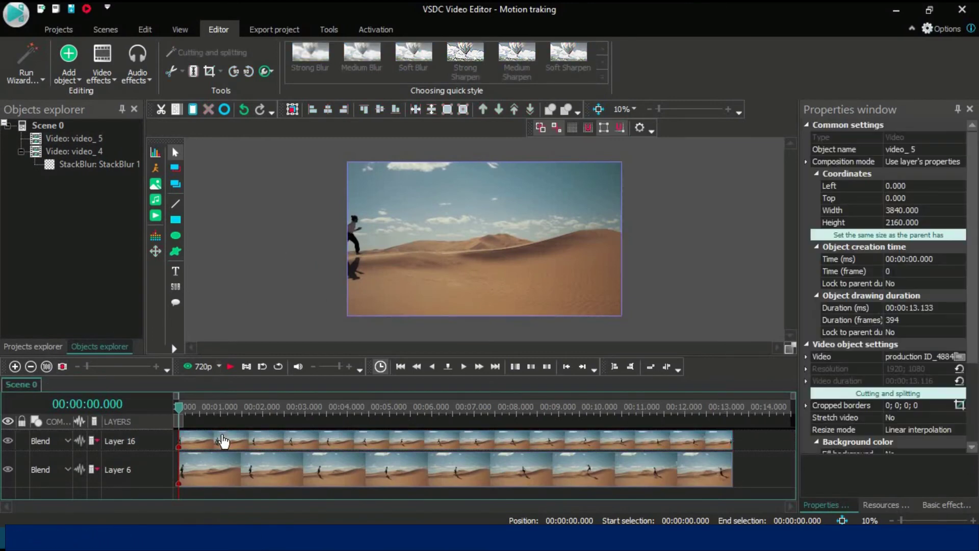
pyautogui.click(236, 482)
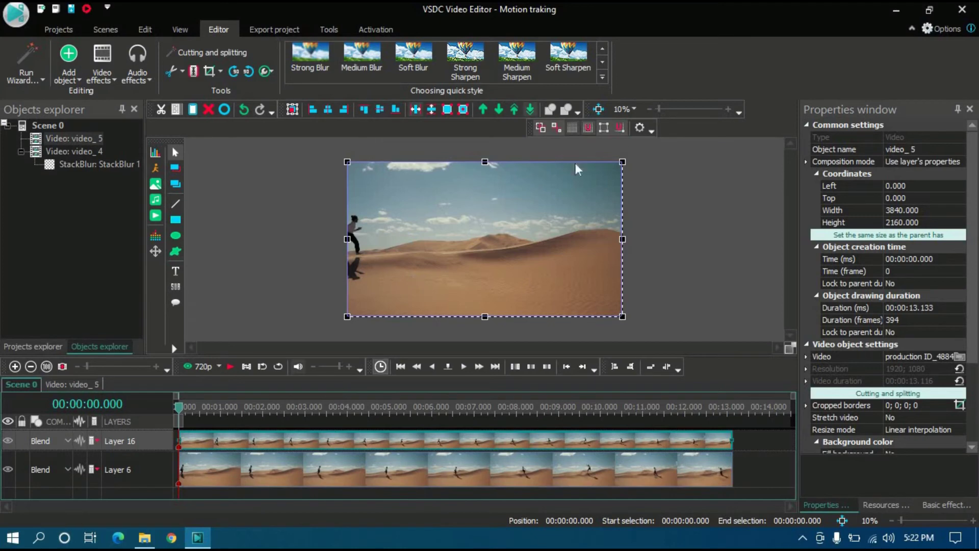
# Step: Inside video_5, zoom the preview to 34% and draw a 182×150 ellipse over the runner's head
pyautogui.doubleClick(230, 442)
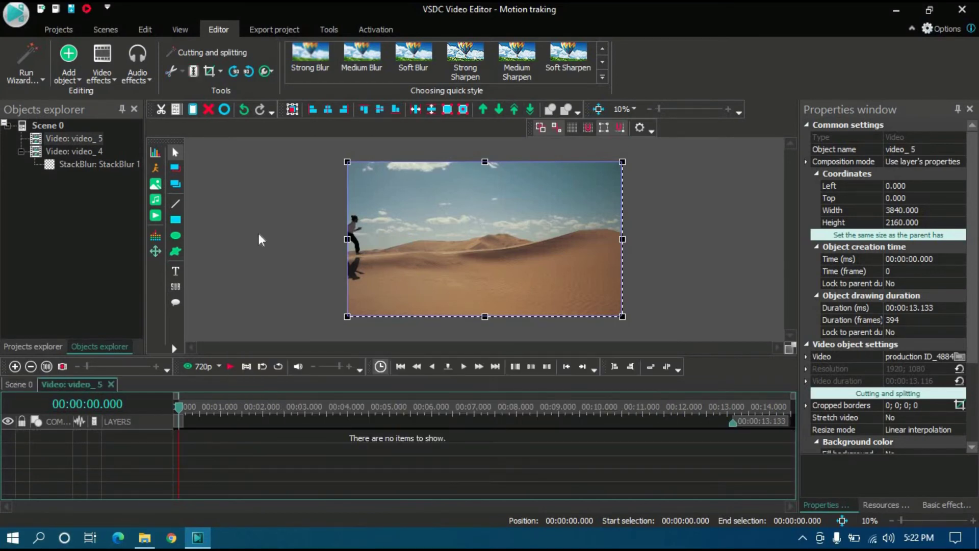
pyautogui.moveTo(654, 105); pyautogui.dragTo(669, 108)
pyautogui.moveTo(516, 350); pyautogui.dragTo(259, 283)
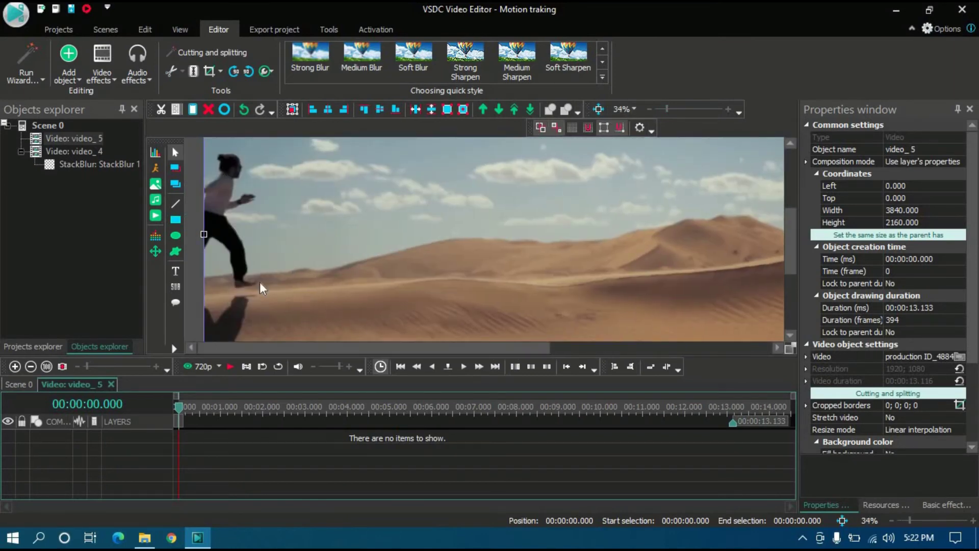
pyautogui.click(180, 233)
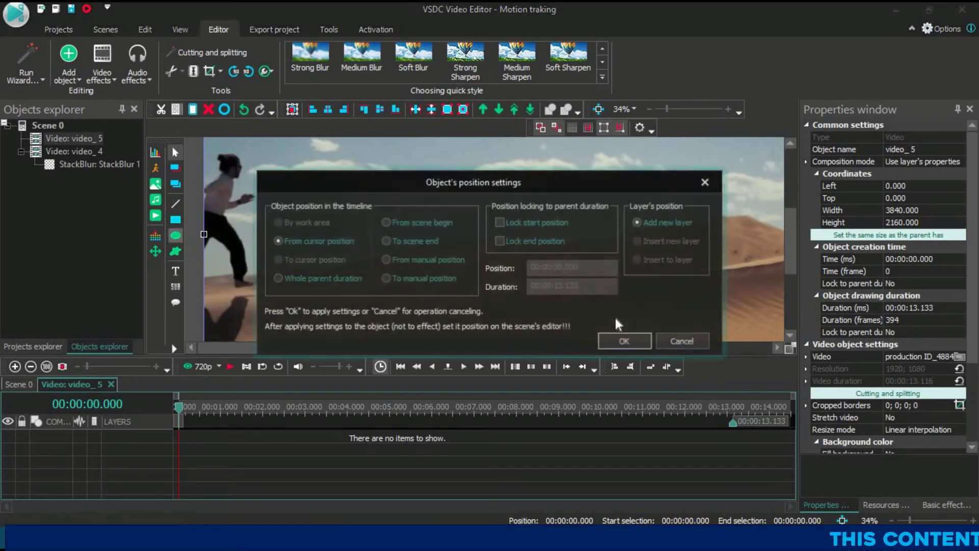
pyautogui.click(645, 337)
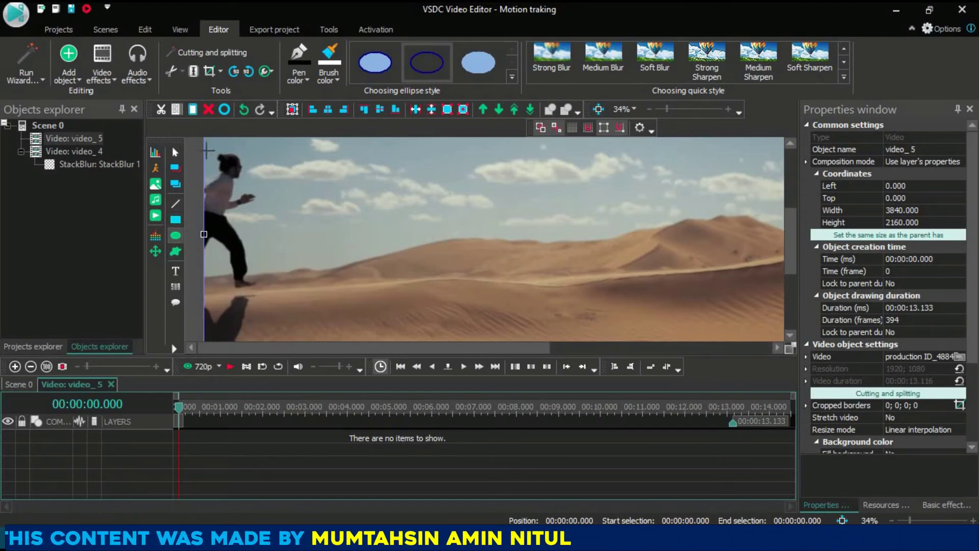
pyautogui.moveTo(208, 145); pyautogui.dragTo(254, 180)
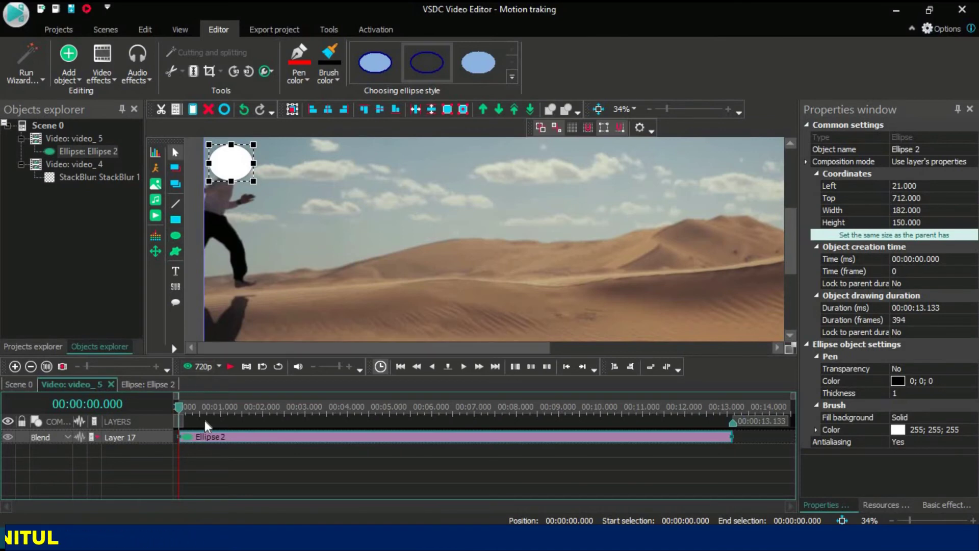
# Step: Fill Ellipse 2 with black and set its layer's blend mode to Mask
pyautogui.click(329, 76)
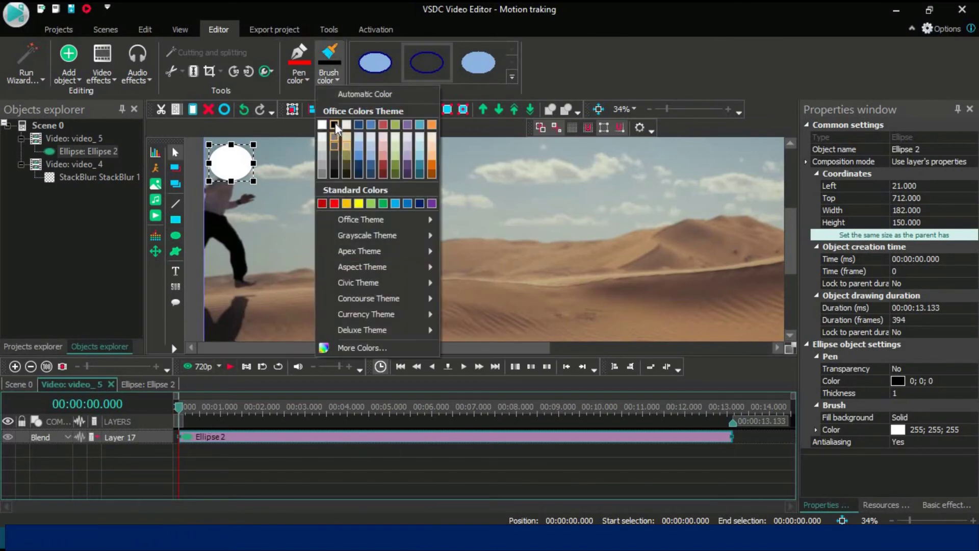
pyautogui.click(334, 123)
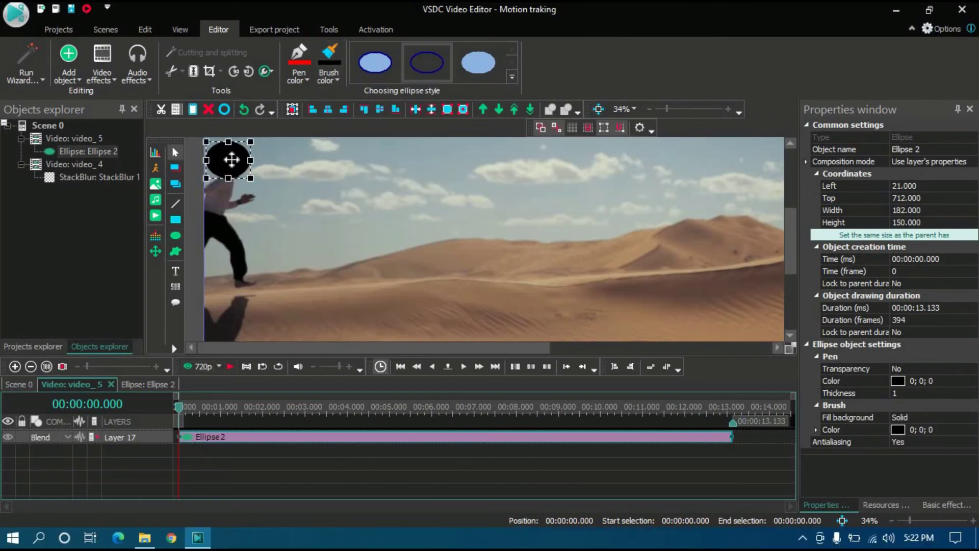
pyautogui.click(46, 437)
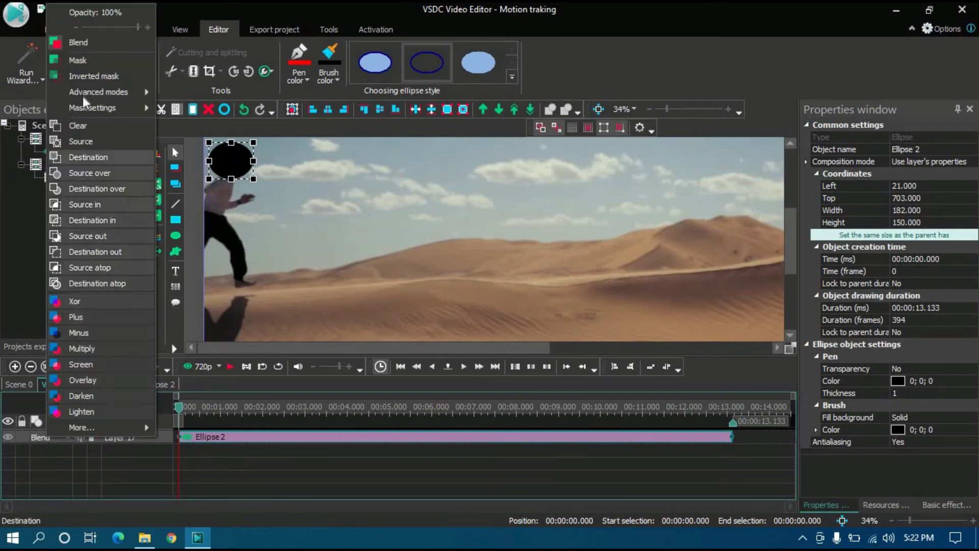
pyautogui.click(90, 67)
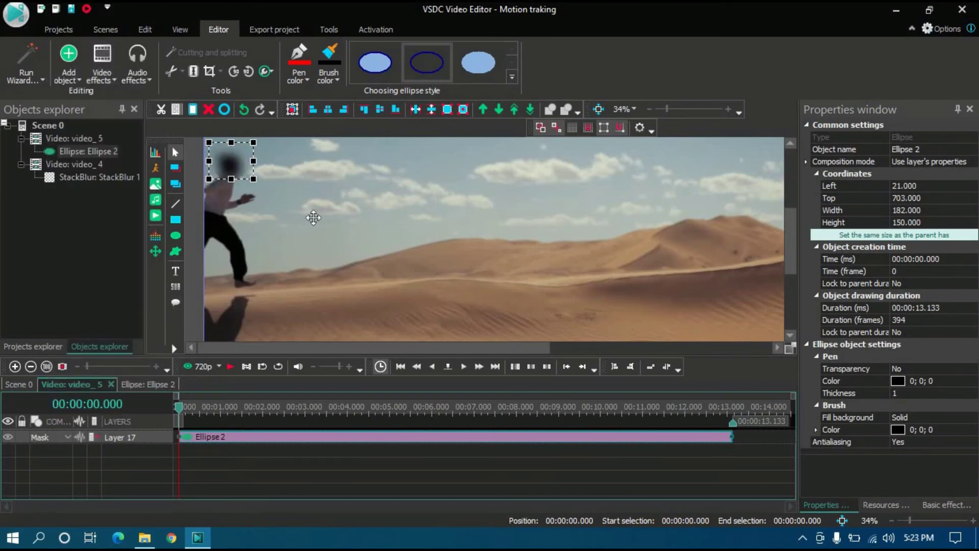
pyautogui.click(242, 184)
pyautogui.click(231, 175)
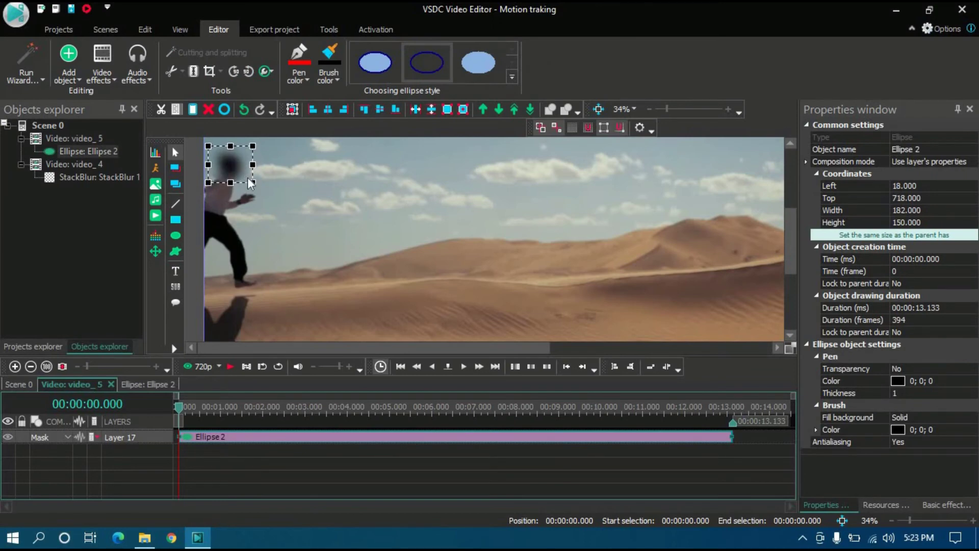
# Step: Play the preview to check the head blur, then return to the clip start
pyautogui.click(230, 366)
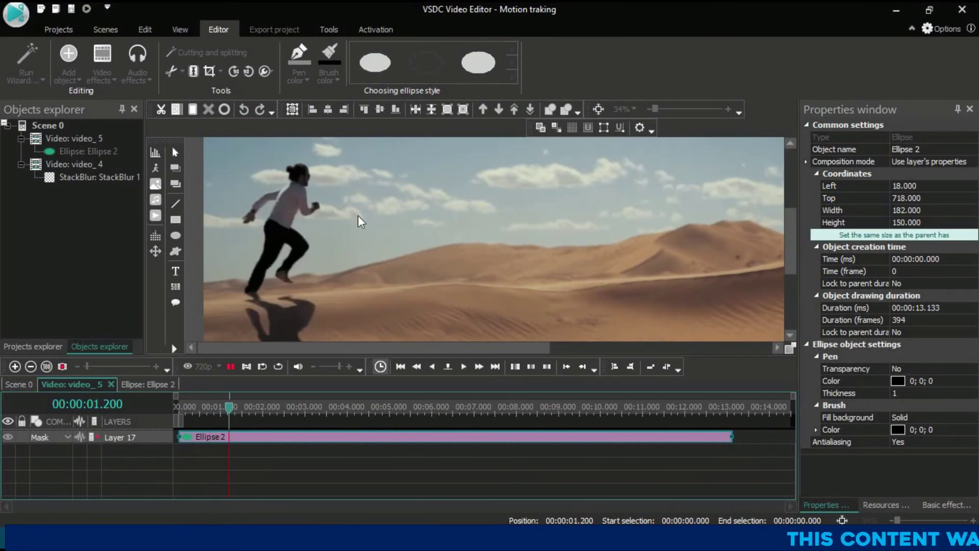
pyautogui.click(230, 367)
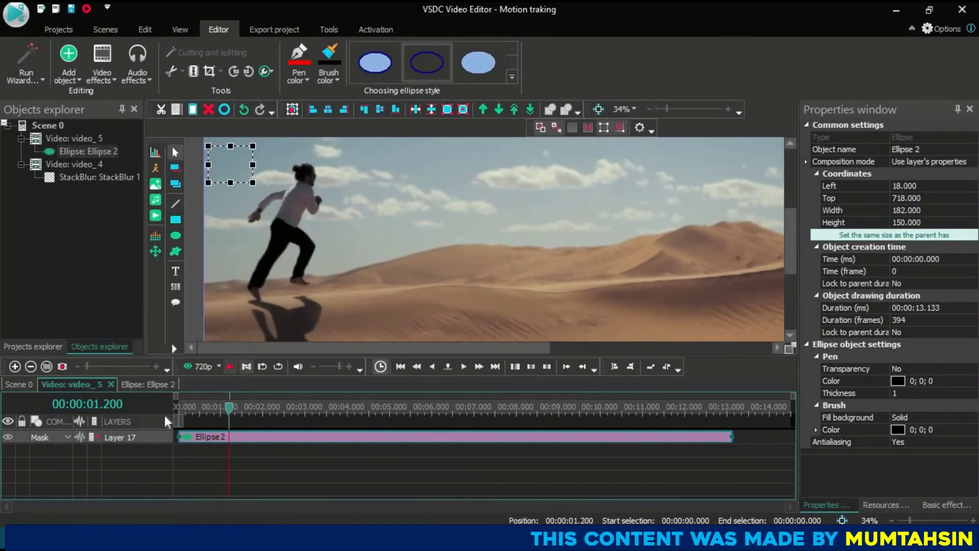
pyautogui.click(179, 406)
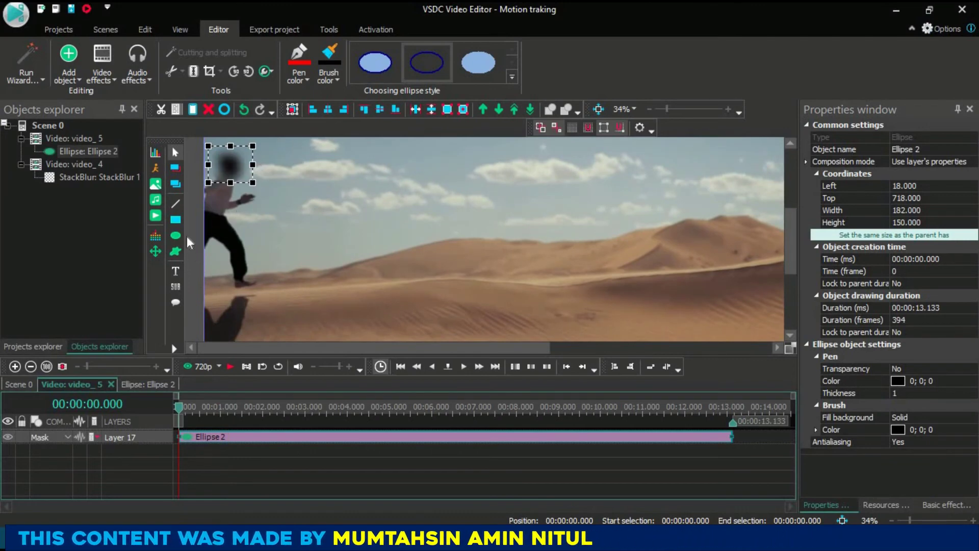
# Step: Add a Movement map from man runs.mproj to Ellipse 2, zoom the preview to 12%, and play it
pyautogui.doubleClick(223, 438)
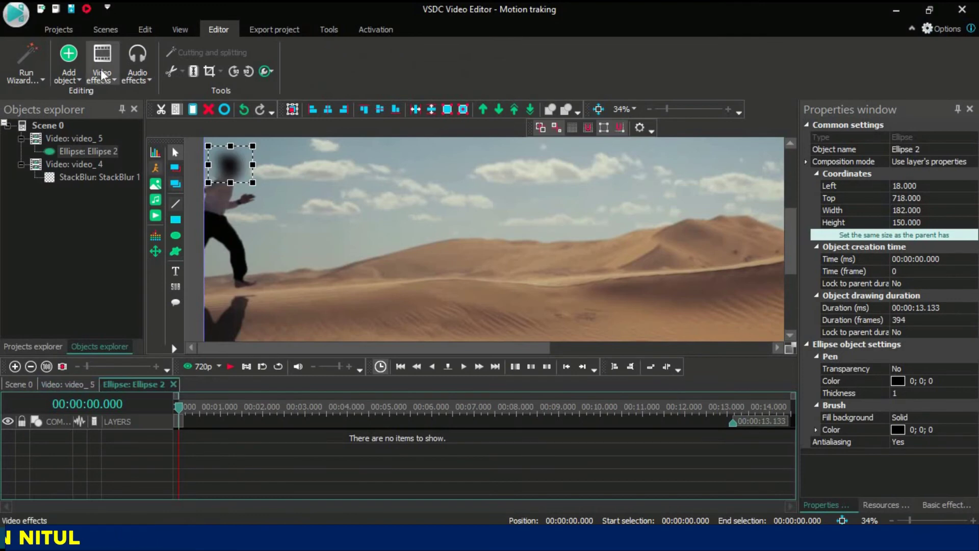
pyautogui.click(67, 74)
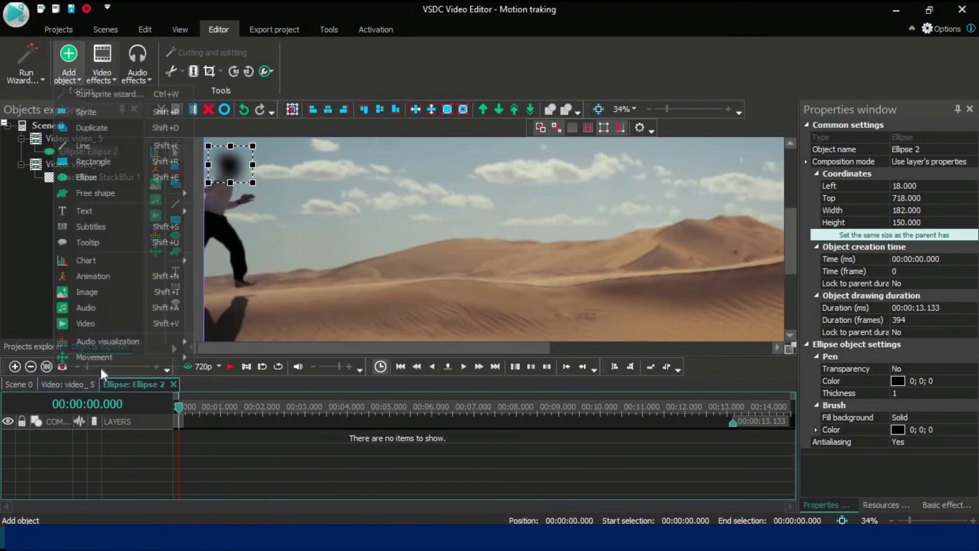
pyautogui.click(292, 377)
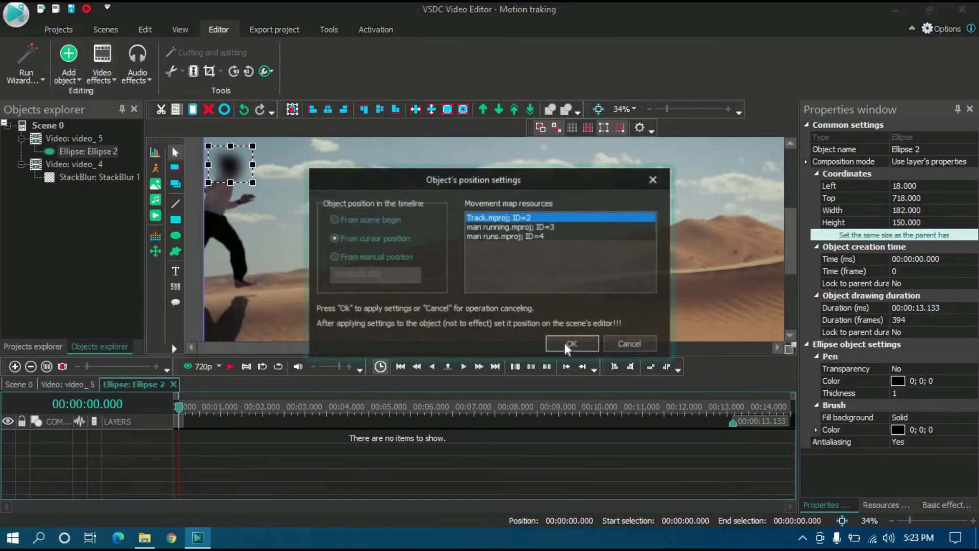
pyautogui.click(541, 236)
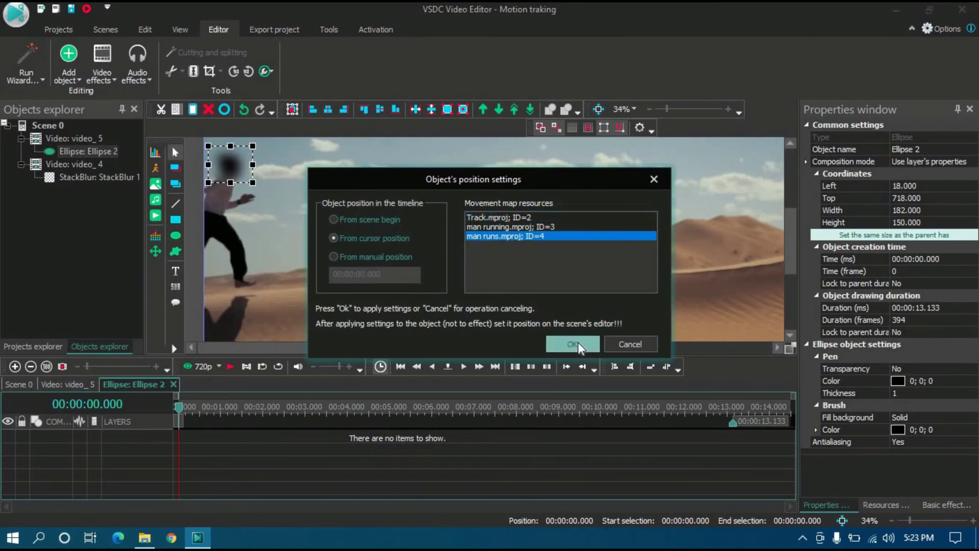
pyautogui.click(577, 342)
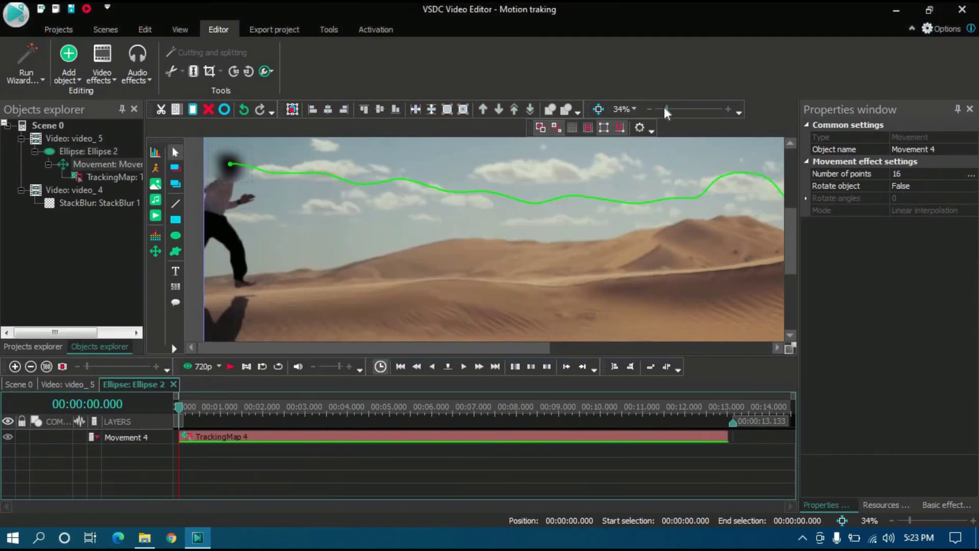
pyautogui.moveTo(664, 108); pyautogui.dragTo(660, 108)
pyautogui.click(713, 191)
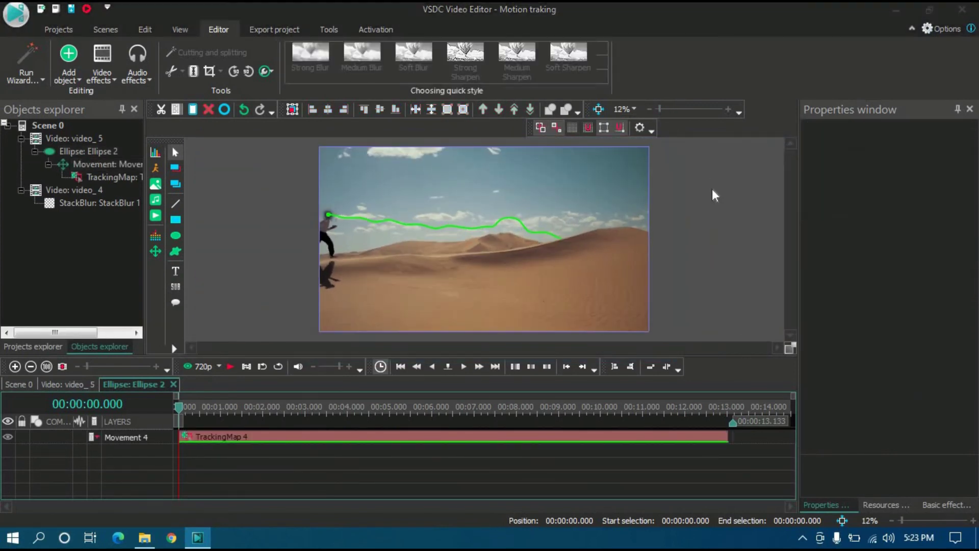
pyautogui.press('space')
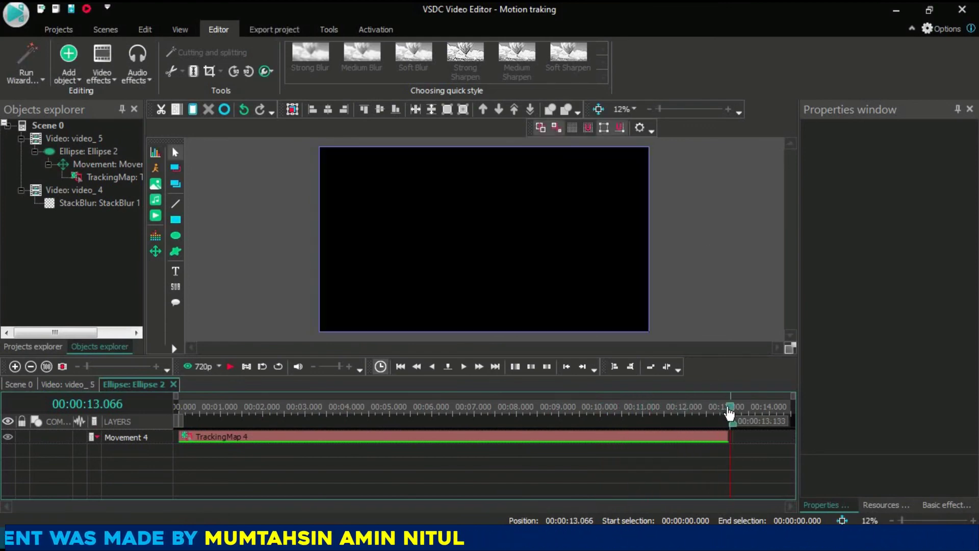
# Step: Move the playhead back to 00:00:12.966, return to Scene 0, and deselect video_5
pyautogui.moveTo(730, 410); pyautogui.dragTo(726, 411)
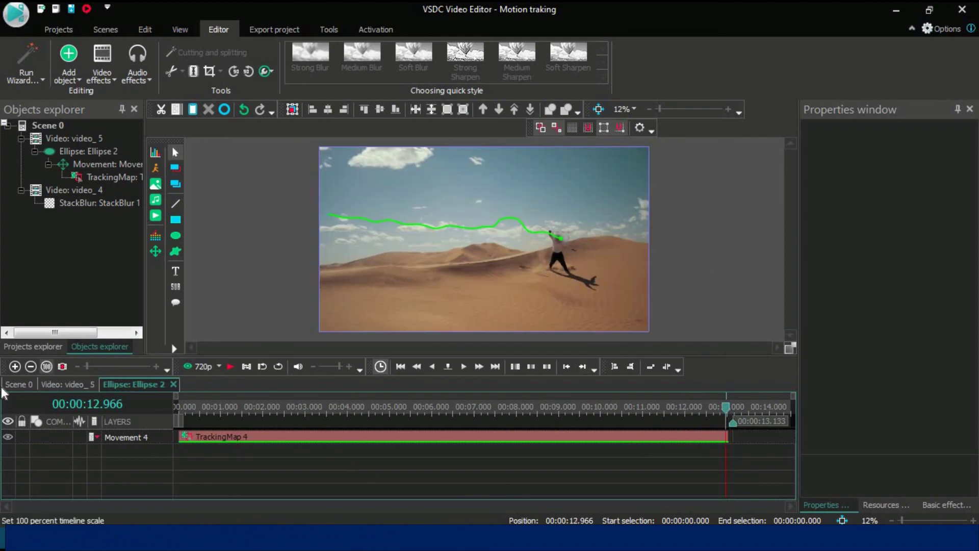
pyautogui.click(21, 386)
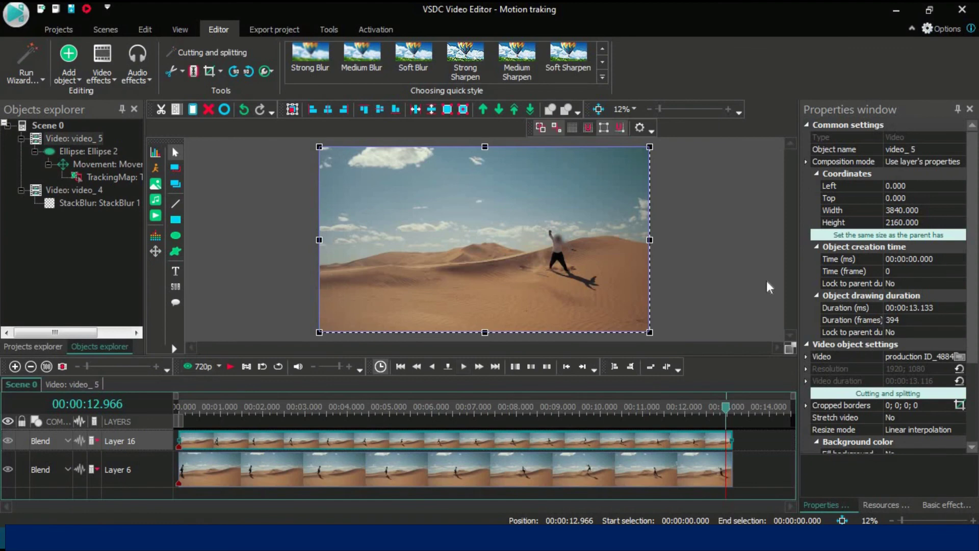
pyautogui.click(731, 268)
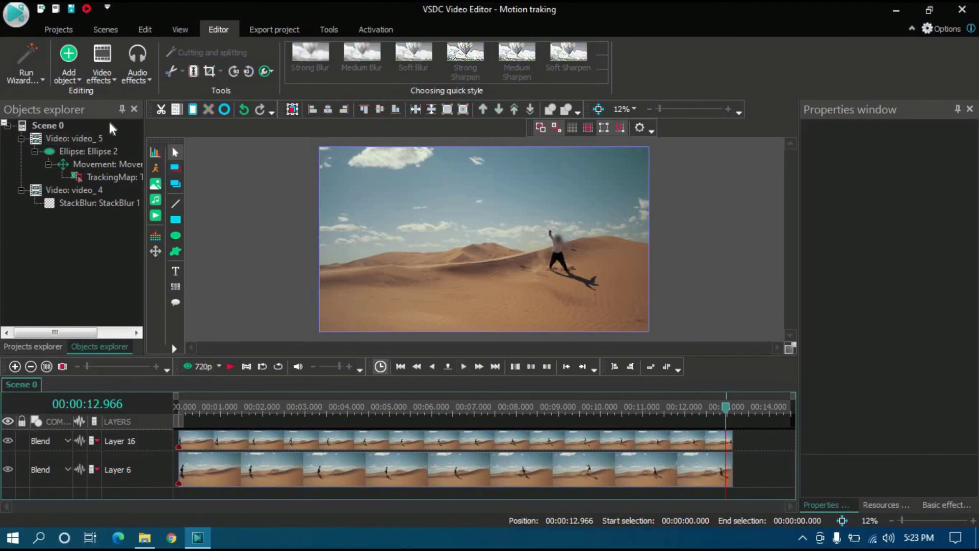